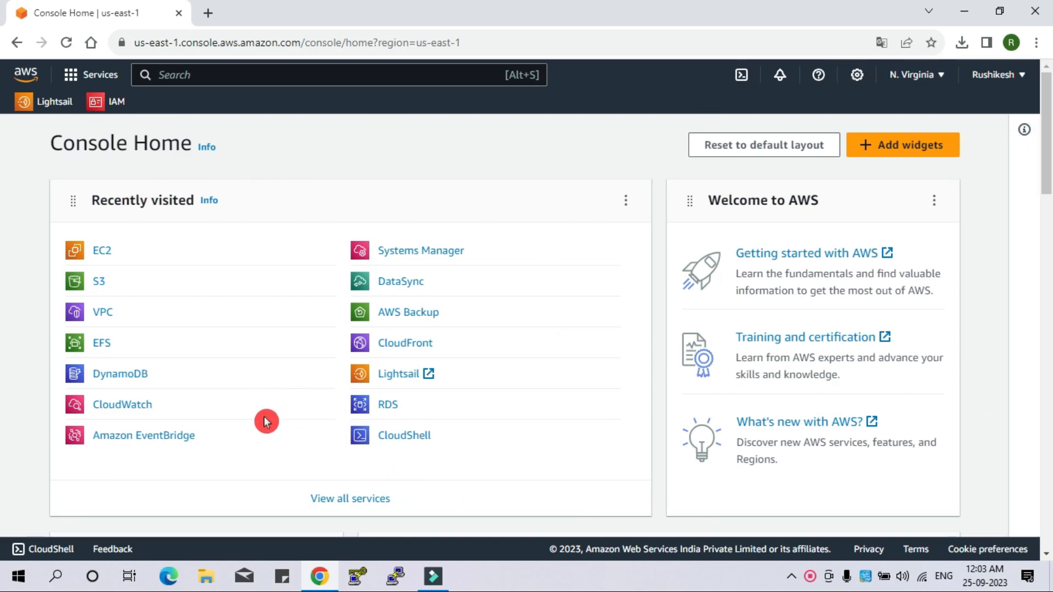
Search the AWS services for ec2 and open the EC2 dashboard
{"action": "left_click", "coordinate": [112, 247]}
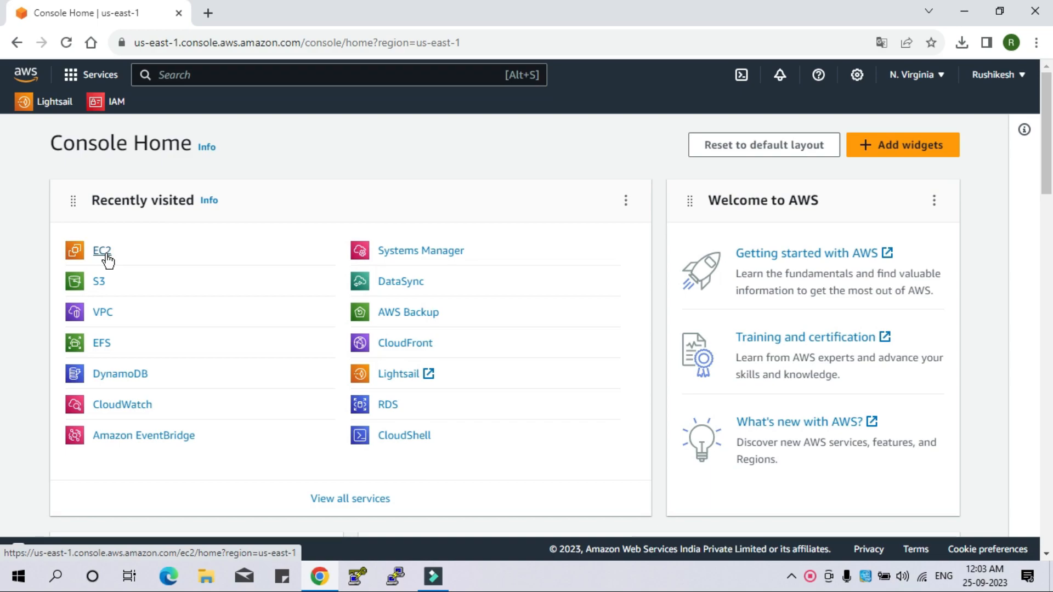
{"action": "left_click", "coordinate": [145, 224]}
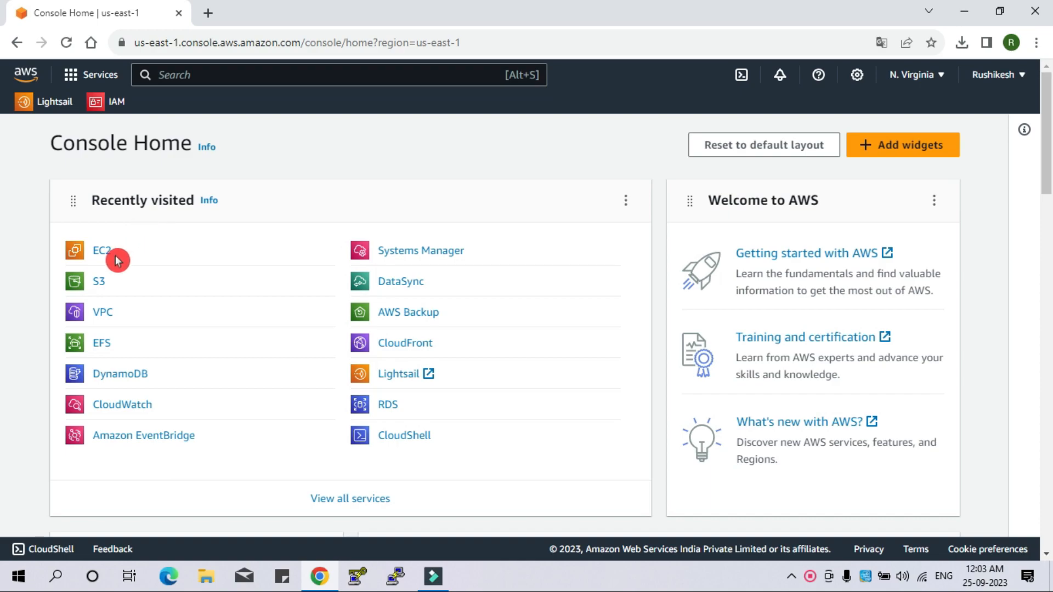
{"action": "left_click", "coordinate": [196, 74]}
{"action": "type", "text": "ec2"}
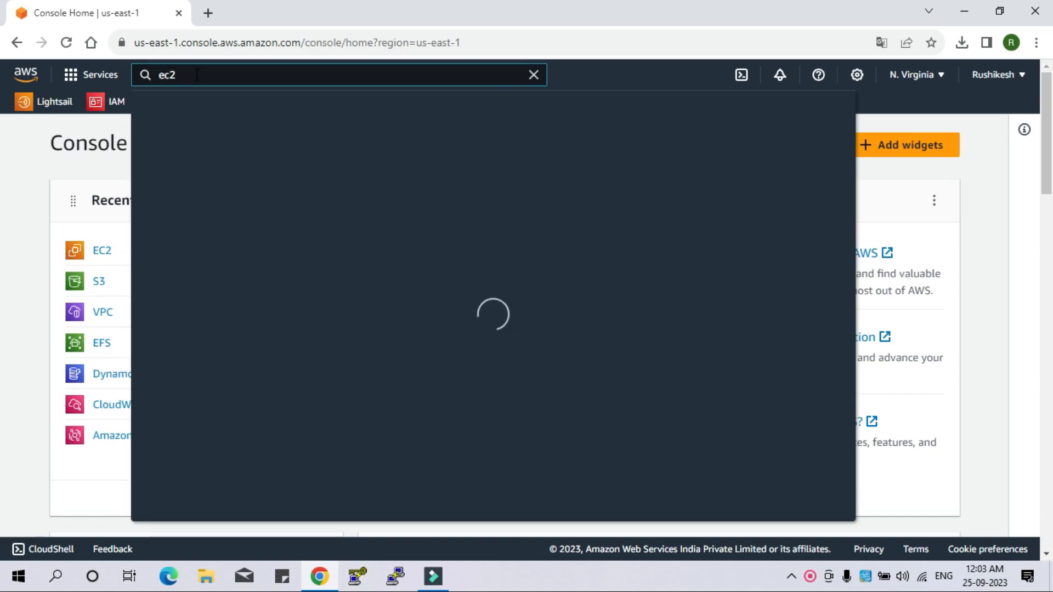
{"action": "left_click", "coordinate": [378, 226]}
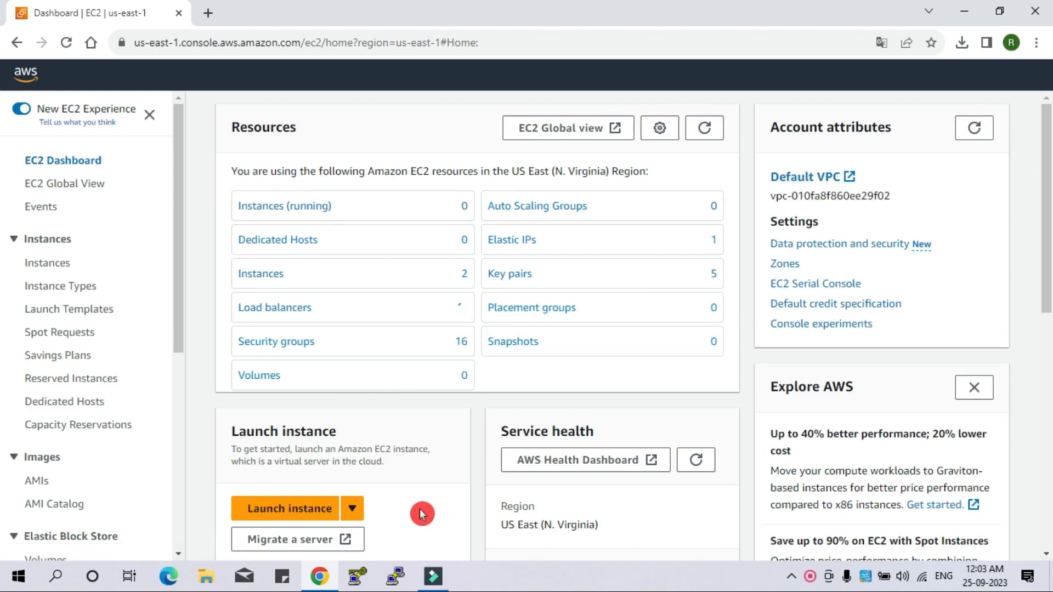
Open the list of running instances and start launching a new EC2 instance
{"action": "left_click", "coordinate": [279, 206]}
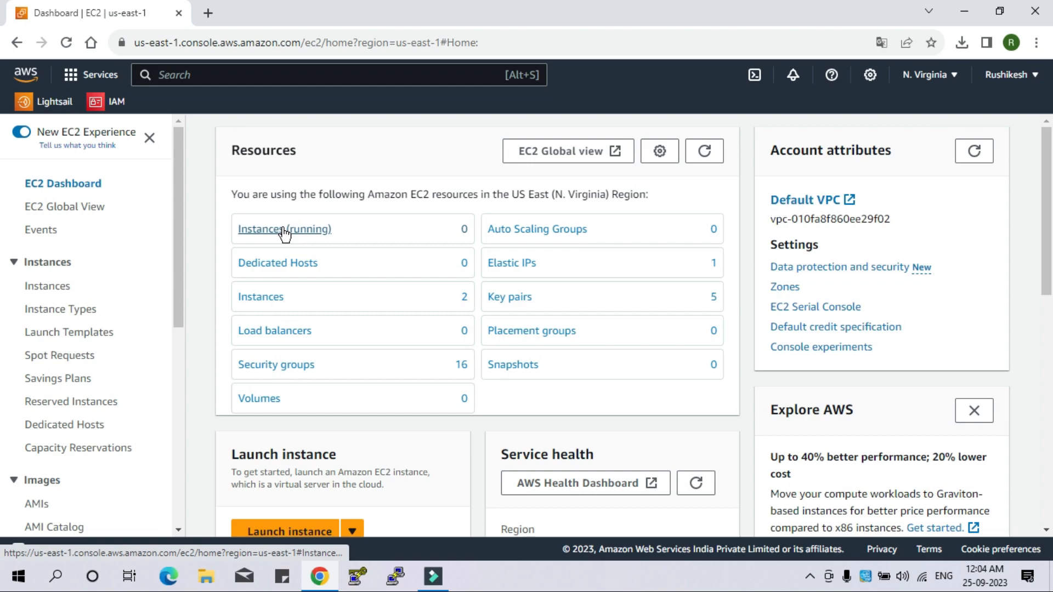
{"action": "left_click", "coordinate": [283, 231]}
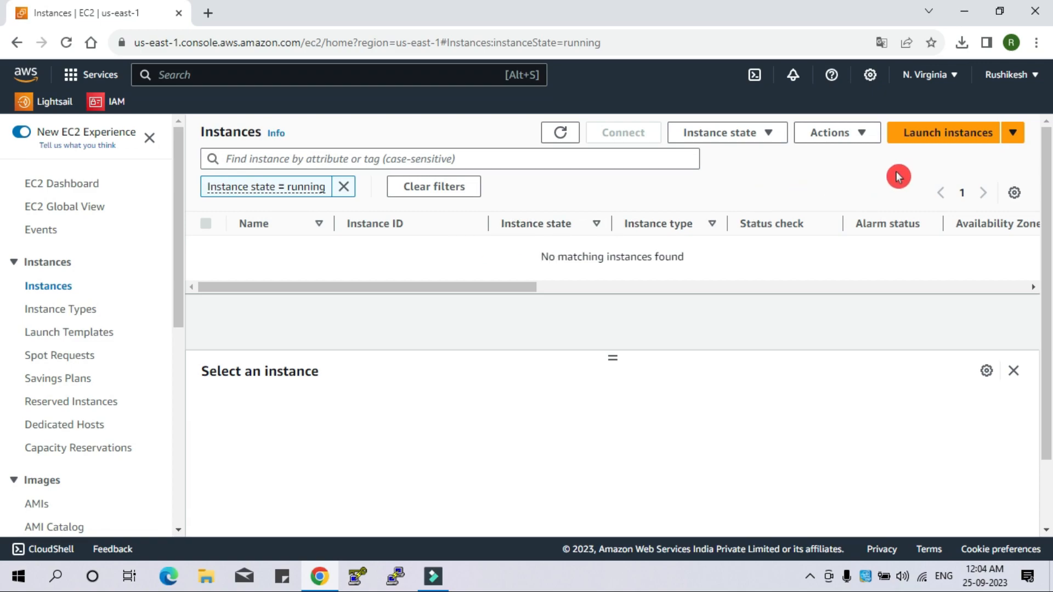
{"action": "left_click", "coordinate": [943, 141]}
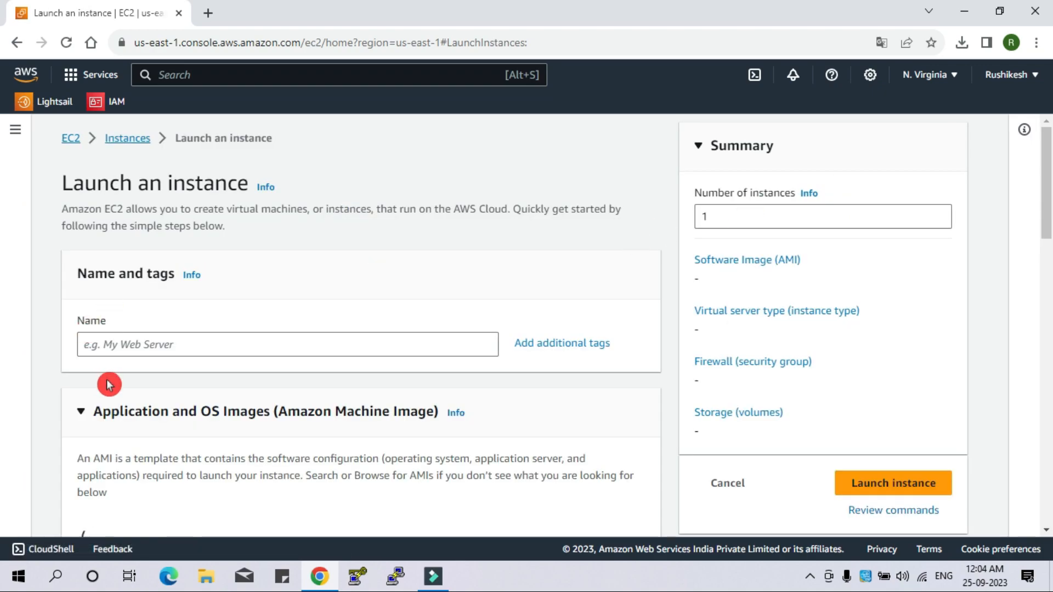
Name the instance linuxserver+ and choose Amazon Linux as its operating system image
{"action": "left_click", "coordinate": [156, 345]}
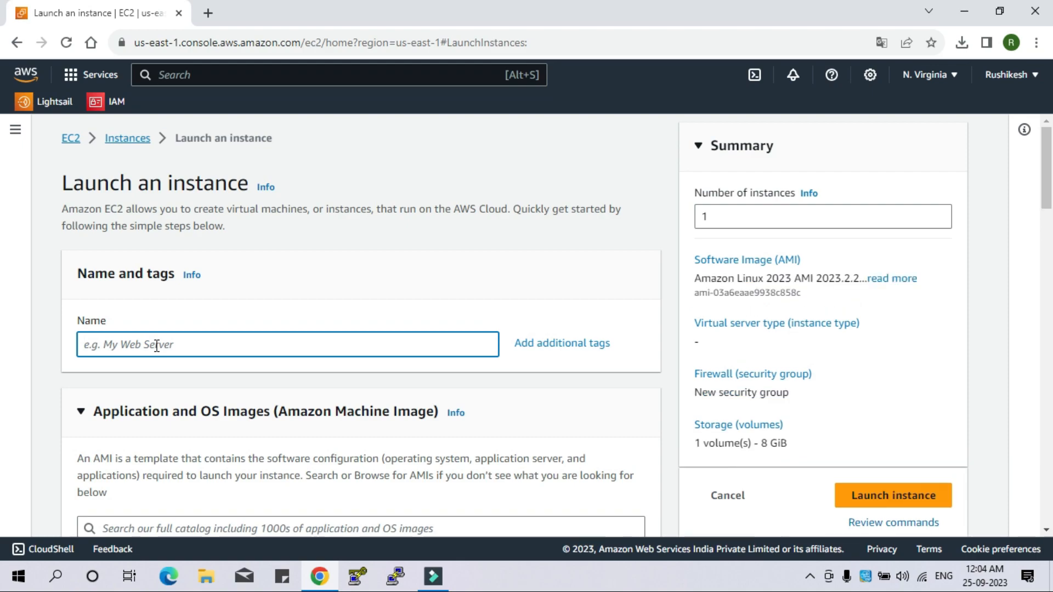
{"action": "type", "text": "linuxserver+"}
{"action": "scroll", "coordinate": [157, 344], "scroll_direction": "down", "scroll_amount": 4}
{"action": "left_click", "coordinate": [128, 369]}
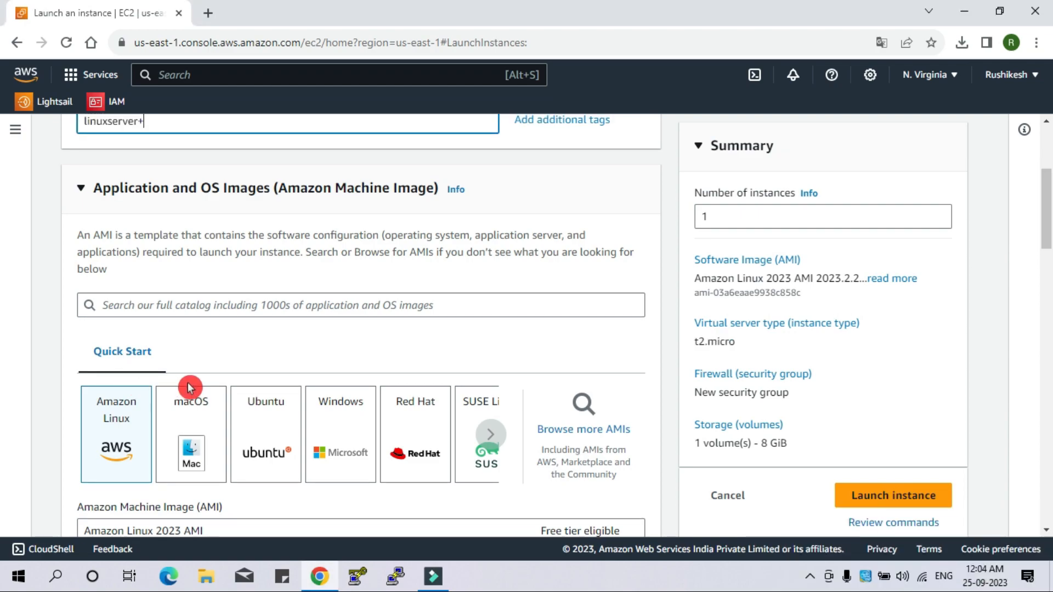
{"action": "scroll", "coordinate": [188, 387], "scroll_direction": "down", "scroll_amount": 2}
{"action": "left_click", "coordinate": [143, 374]}
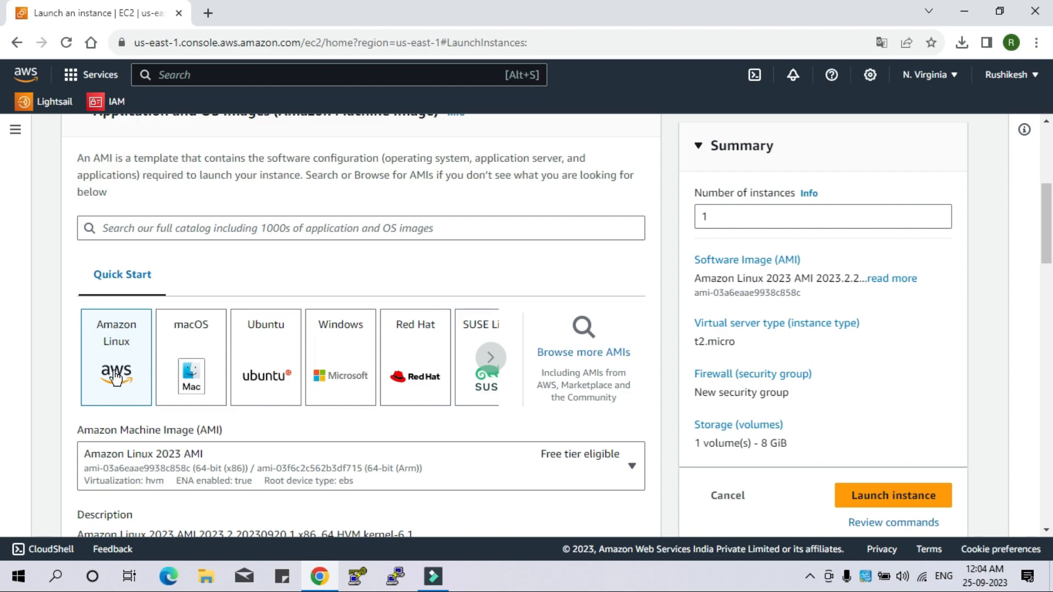
Review the AMI details and the available instance types, keeping t2.micro selected
{"action": "scroll", "coordinate": [116, 378], "scroll_direction": "down", "scroll_amount": 4}
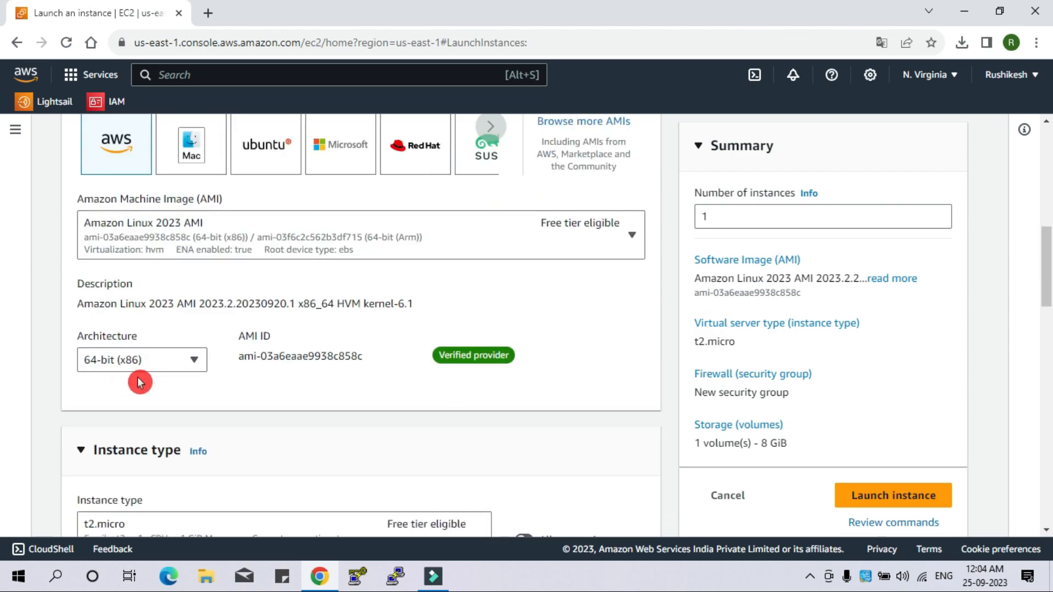
{"action": "scroll", "coordinate": [158, 398], "scroll_direction": "down", "scroll_amount": 2}
{"action": "scroll", "coordinate": [157, 398], "scroll_direction": "down", "scroll_amount": 3}
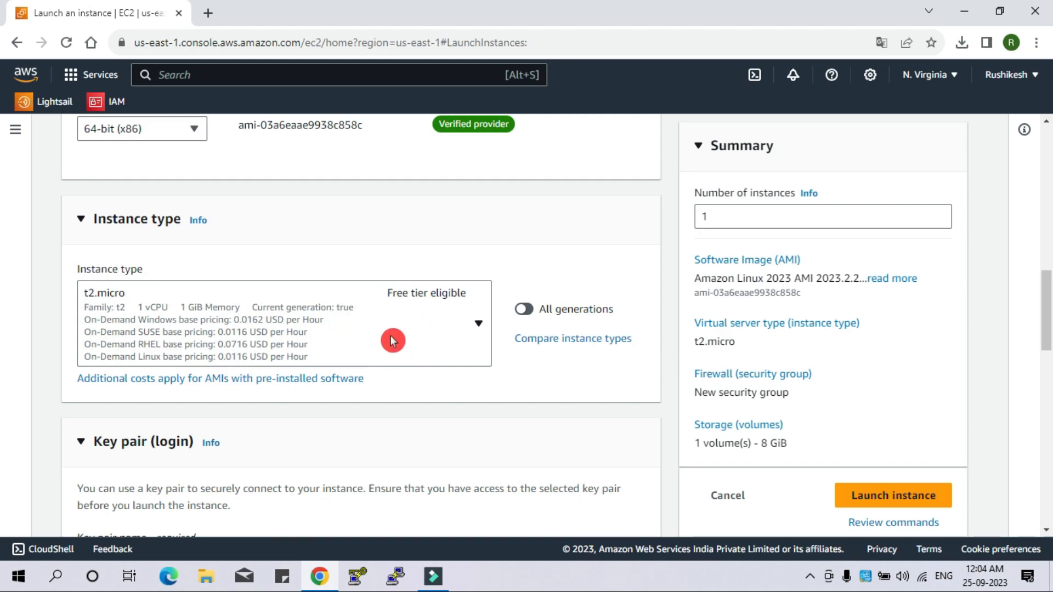
{"action": "left_click", "coordinate": [463, 340]}
{"action": "left_click", "coordinate": [470, 328]}
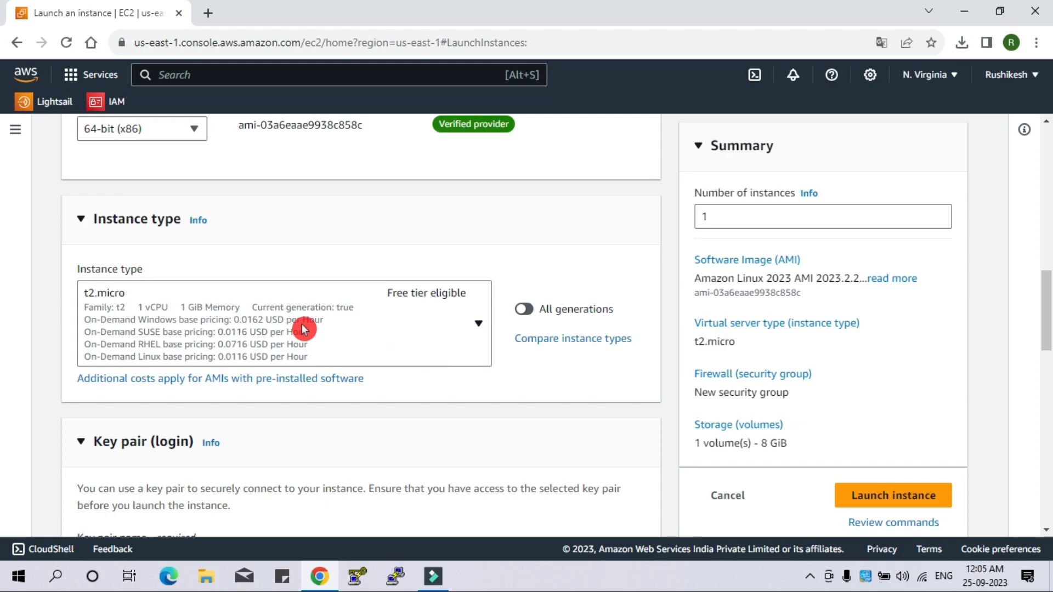
Create a new RSA key pair named ec2linuxpem in .pem format for the instance login
{"action": "scroll", "coordinate": [306, 351], "scroll_direction": "down", "scroll_amount": 4}
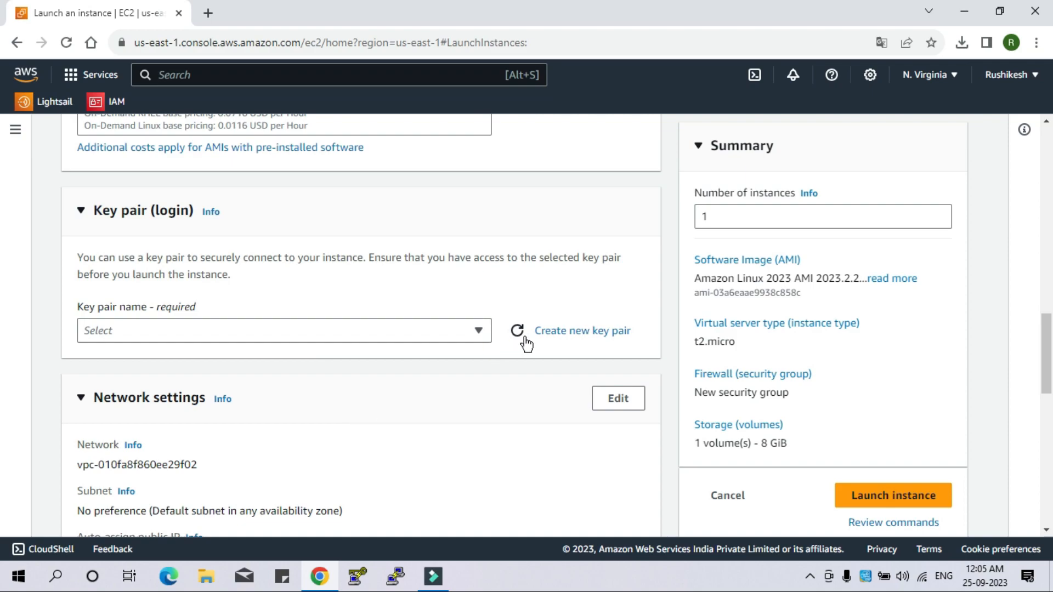
{"action": "left_click", "coordinate": [552, 343]}
{"action": "left_click", "coordinate": [571, 341]}
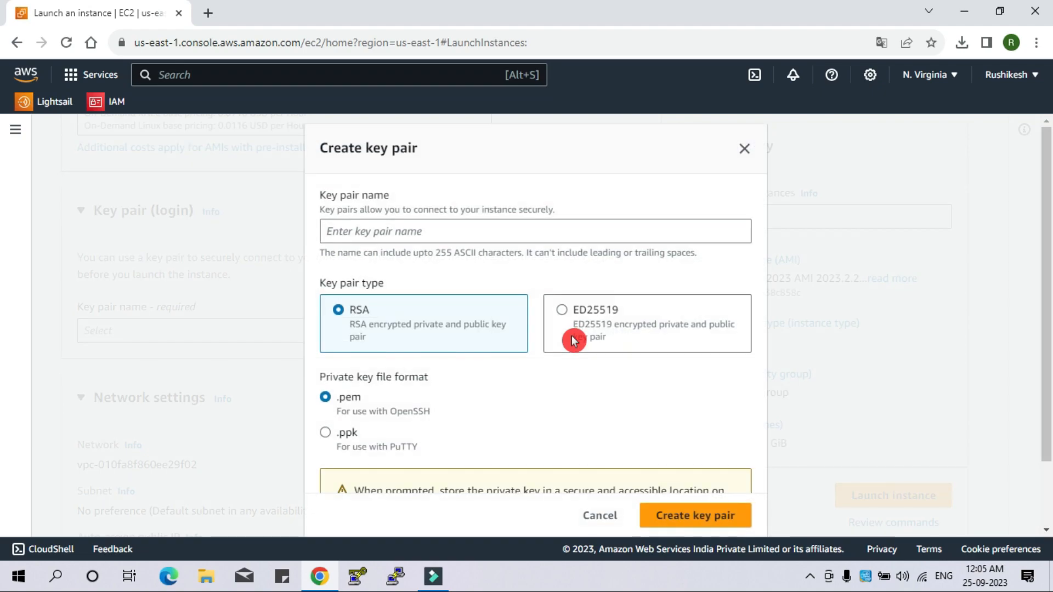
{"action": "left_click", "coordinate": [398, 227]}
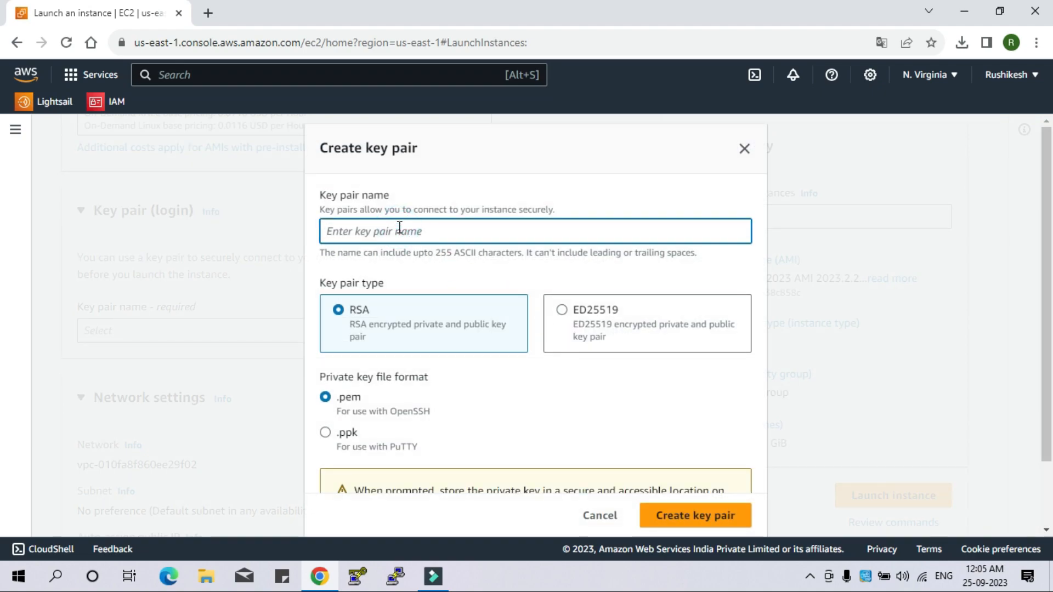
{"action": "type", "text": "ec2"}
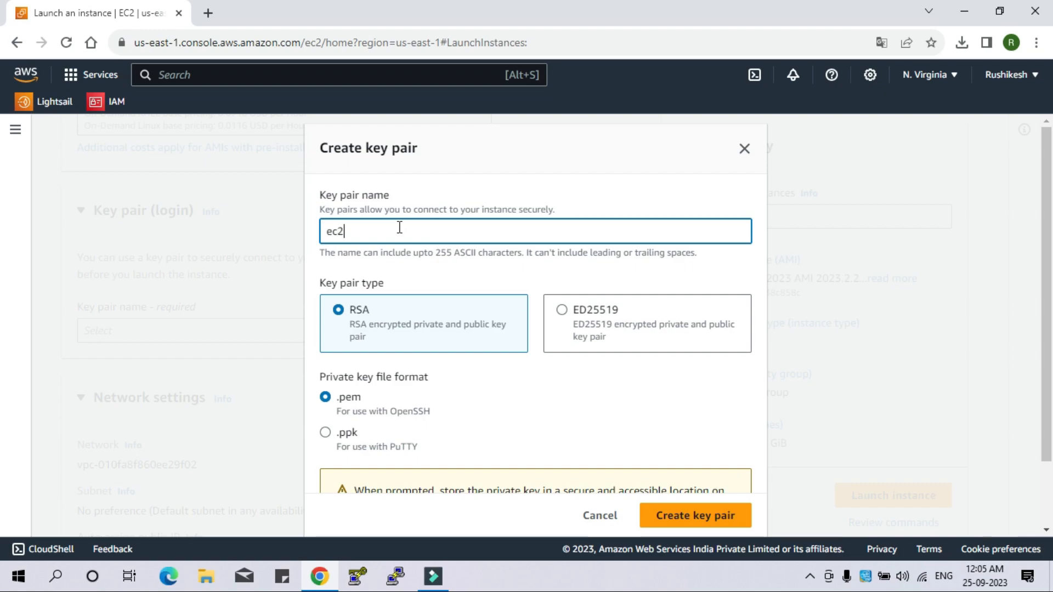
{"action": "type", "text": "linuxpem"}
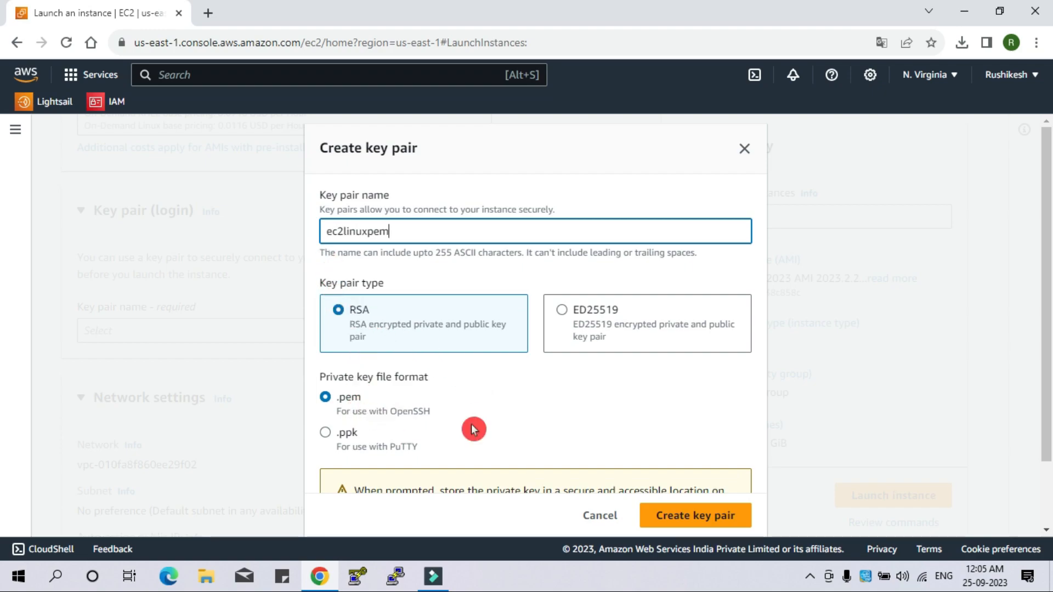
{"action": "left_click", "coordinate": [716, 521]}
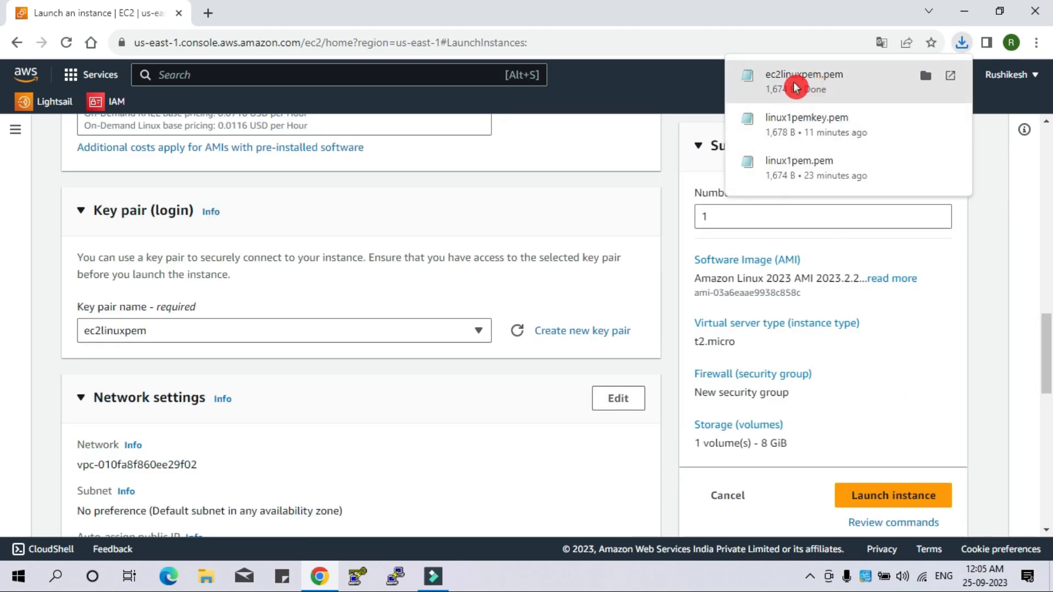
Make the network settings editable and check the VPC and subnet choices, keeping the default VPC and No preference
{"action": "scroll", "coordinate": [233, 354], "scroll_direction": "down", "scroll_amount": 3}
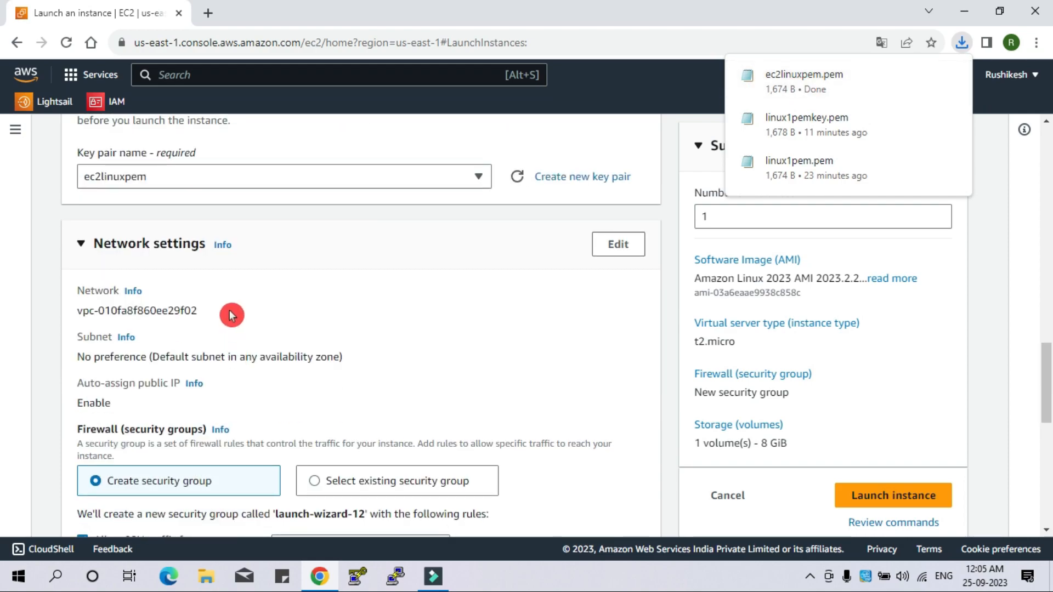
{"action": "left_click", "coordinate": [618, 245]}
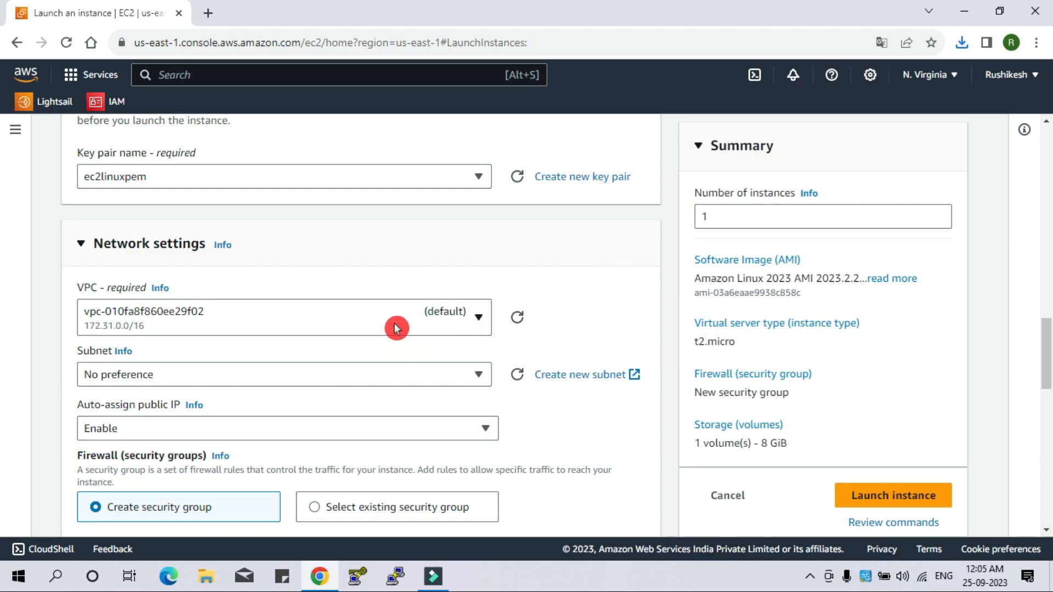
{"action": "left_click", "coordinate": [393, 327]}
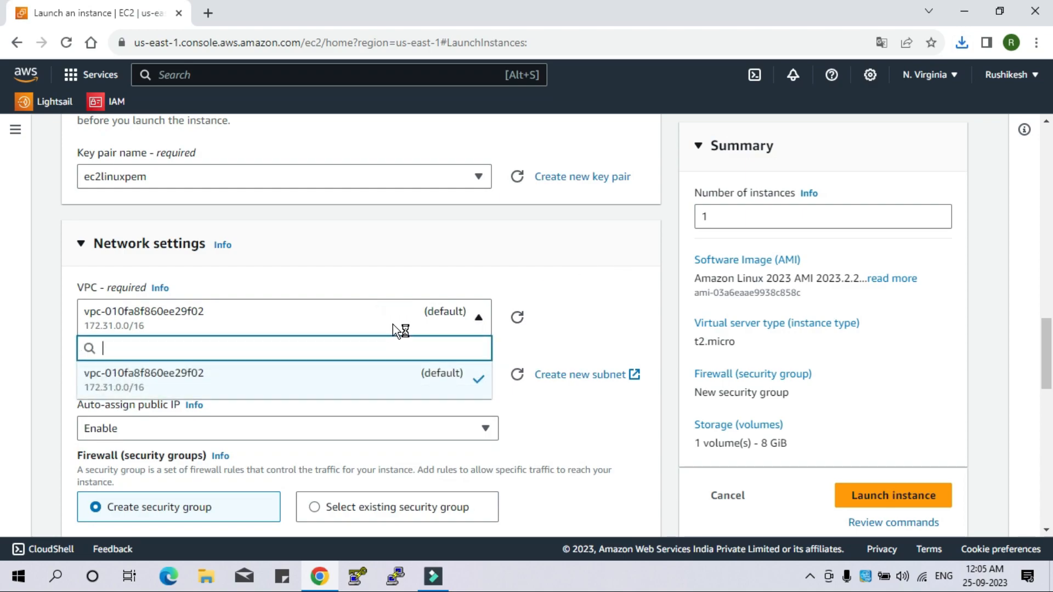
{"action": "left_click", "coordinate": [393, 328]}
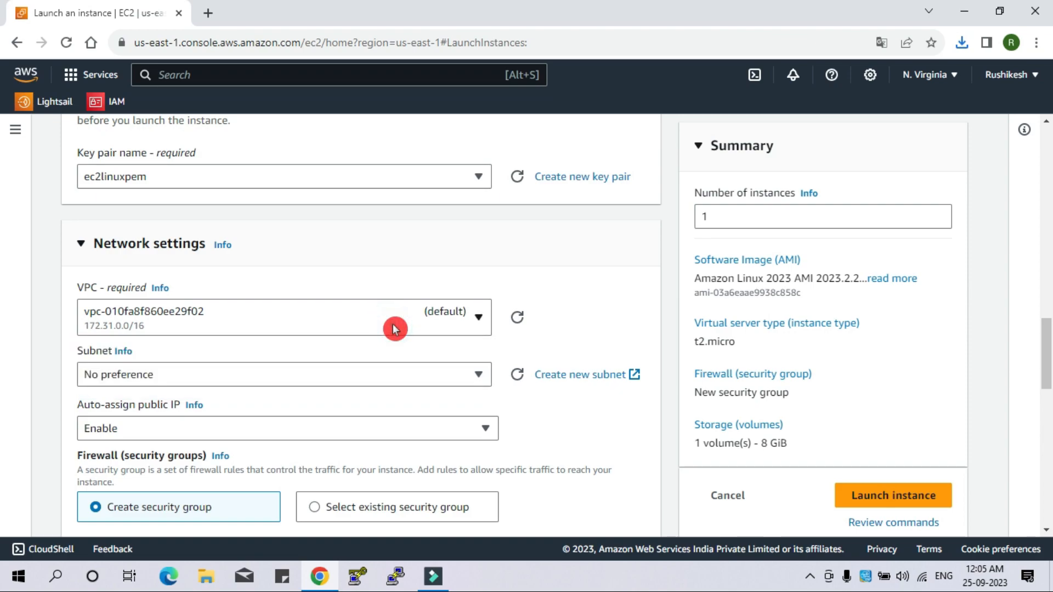
{"action": "left_click", "coordinate": [255, 376]}
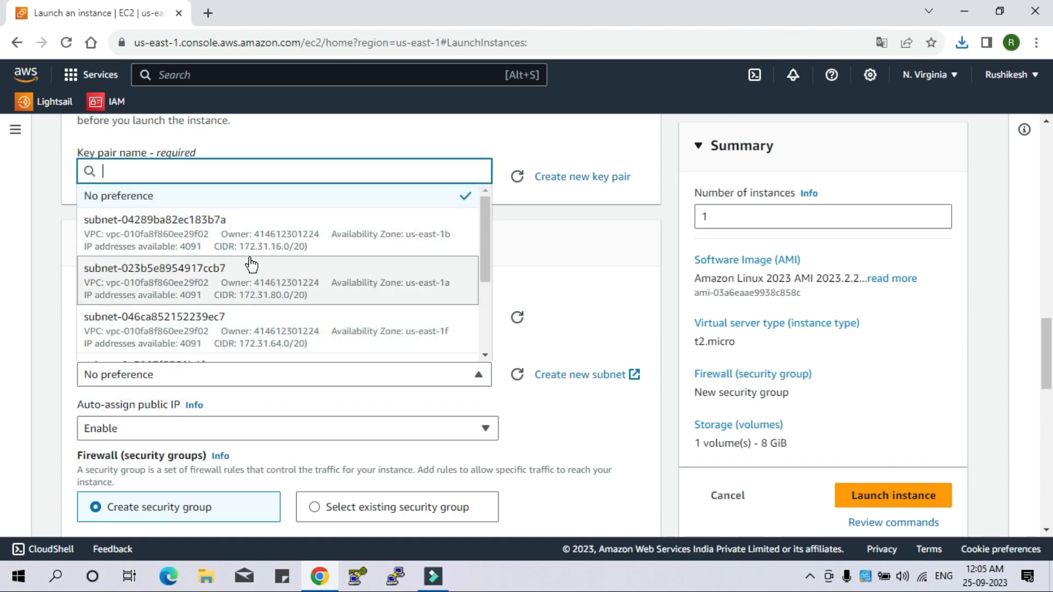
{"action": "left_click", "coordinate": [262, 378]}
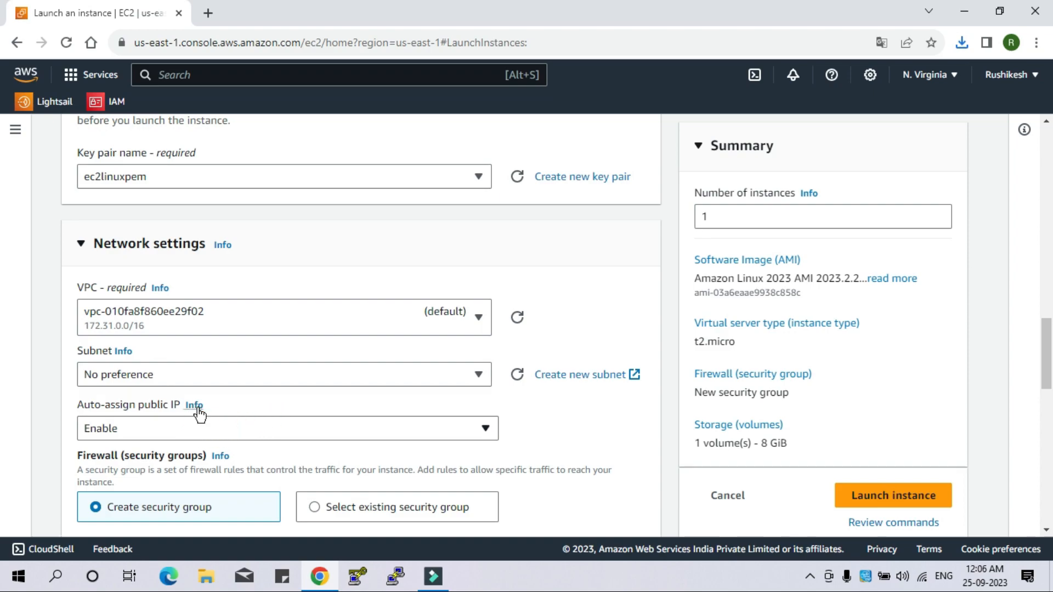
Switch auto-assign public IP to Disable and back to Enable
{"action": "scroll", "coordinate": [195, 408], "scroll_direction": "down", "scroll_amount": 1}
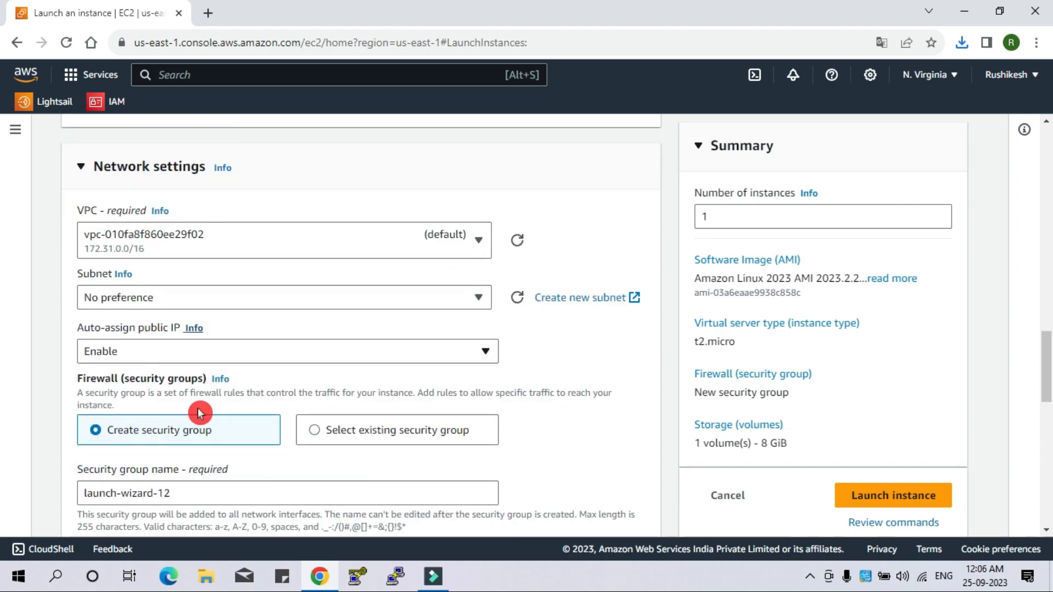
{"action": "left_click", "coordinate": [198, 358]}
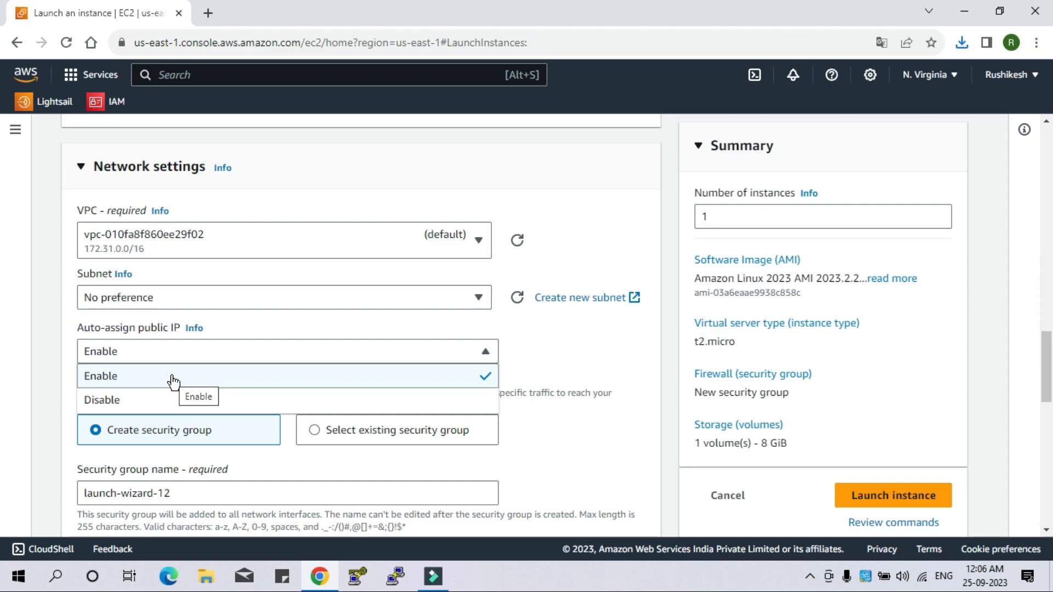
{"action": "left_click", "coordinate": [134, 401]}
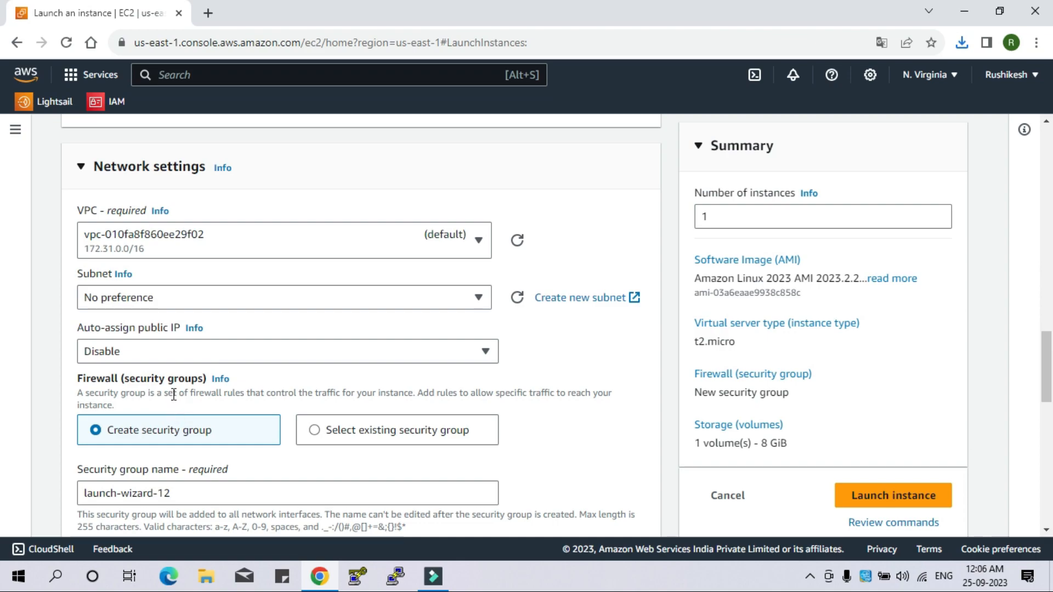
{"action": "left_click", "coordinate": [170, 360]}
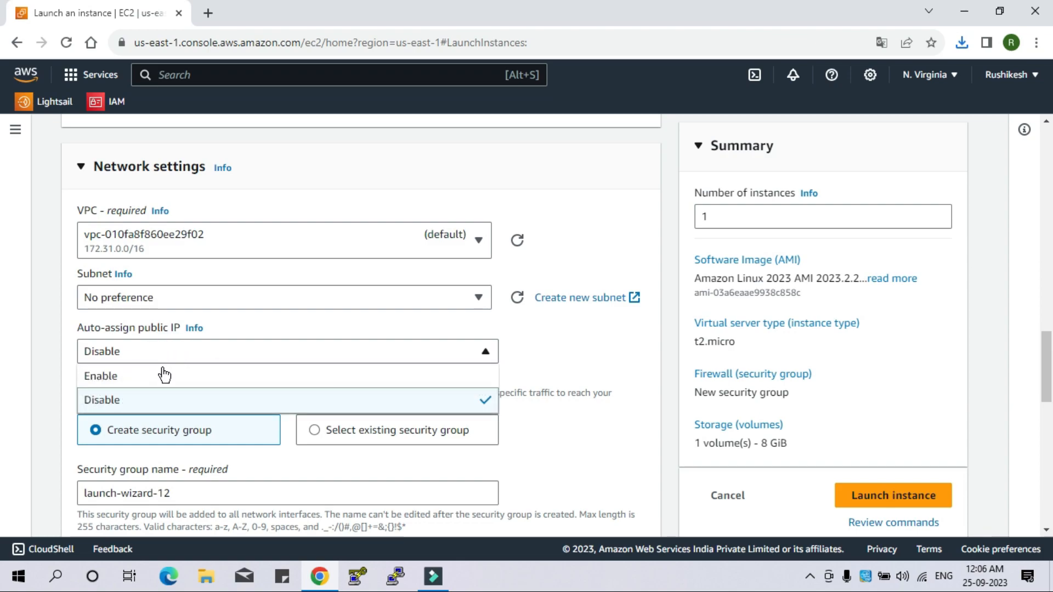
{"action": "left_click", "coordinate": [151, 376]}
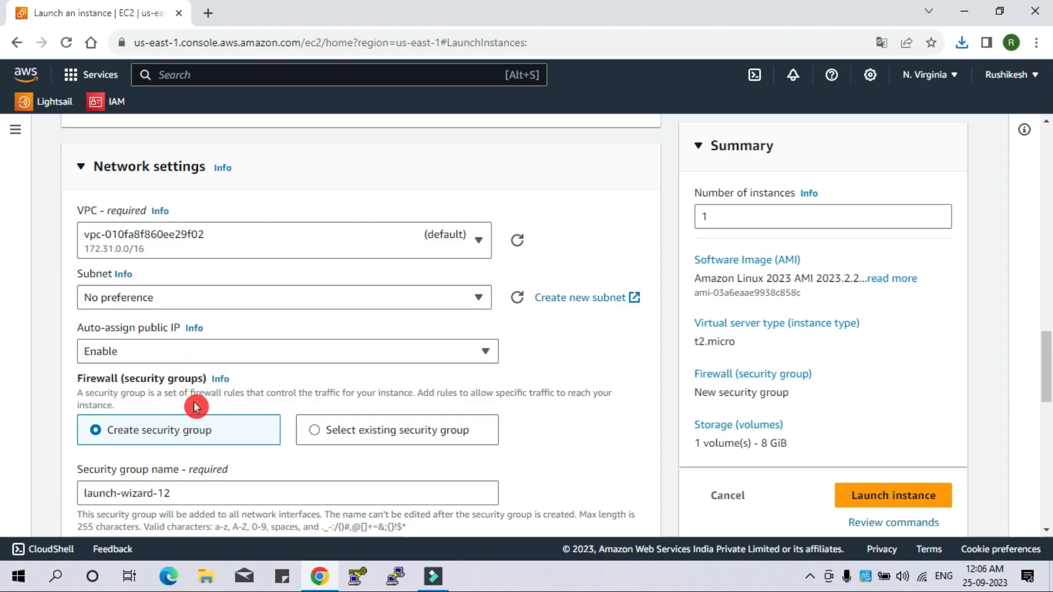
Rename the new security group to ec2linuxsg
{"action": "scroll", "coordinate": [194, 405], "scroll_direction": "down", "scroll_amount": 4}
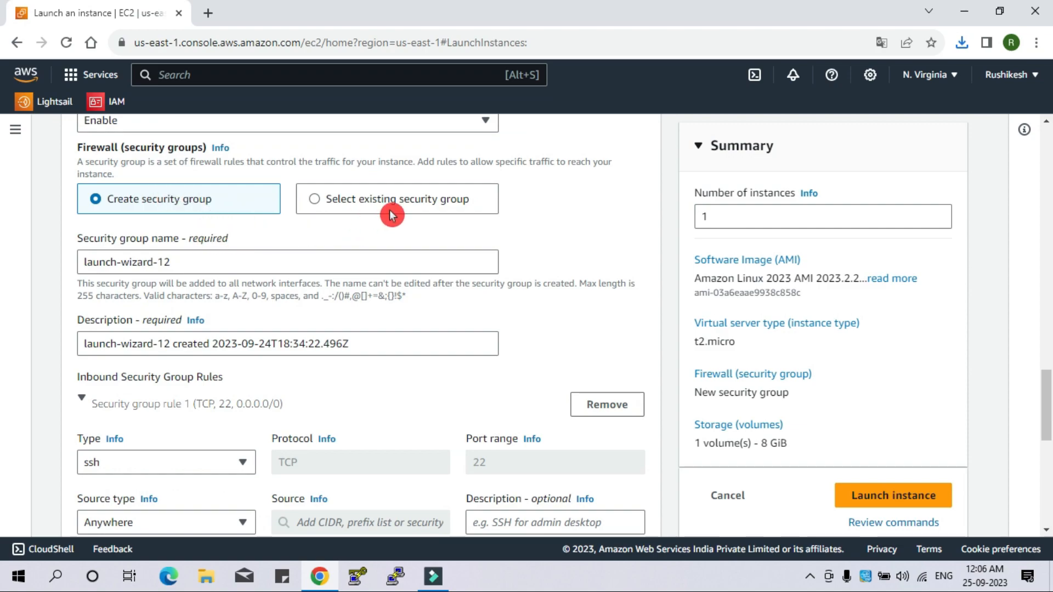
{"action": "left_click", "coordinate": [239, 263]}
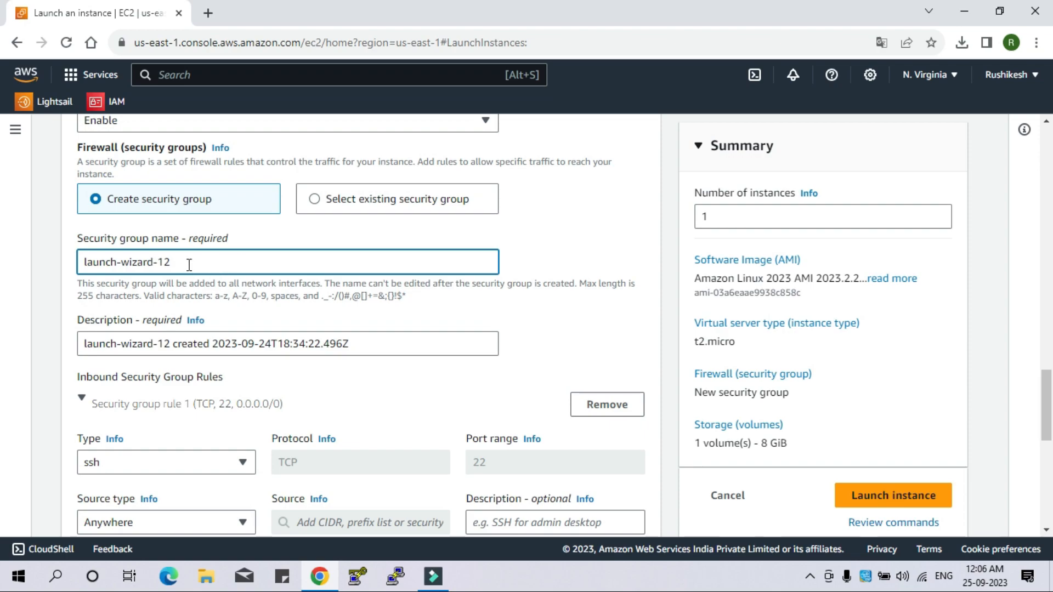
{"action": "key", "text": "ctrl+a"}
{"action": "key", "text": "BackSpace"}
{"action": "type", "text": "ec2liu"}
{"action": "key", "text": "BackSpace"}
{"action": "type", "text": "nuxsg"}
Add a second inbound security group rule of type HTTP with source type Anywhere
{"action": "scroll", "coordinate": [188, 364], "scroll_direction": "down", "scroll_amount": 1}
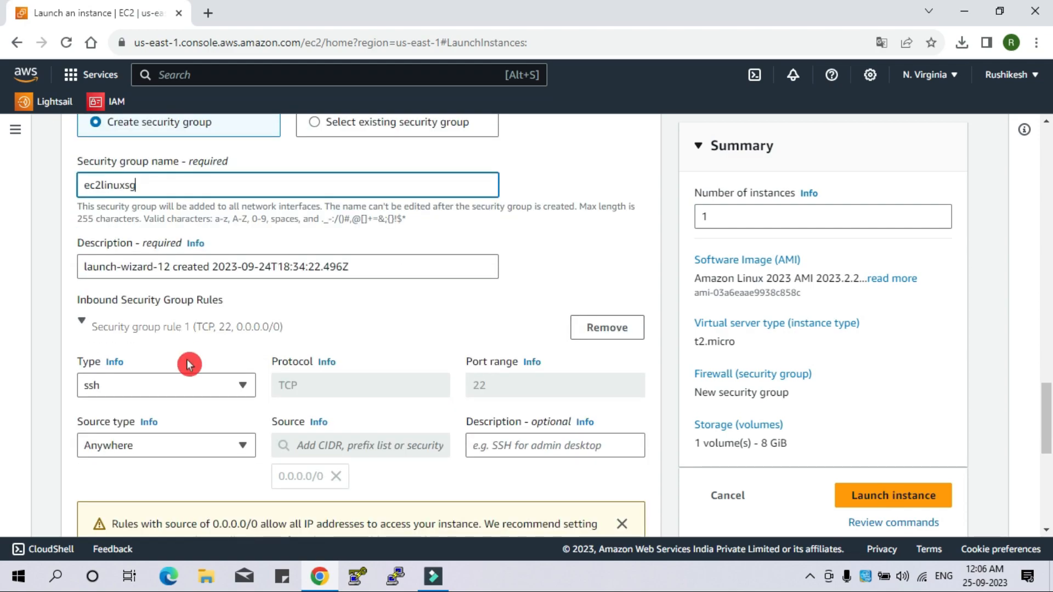
{"action": "scroll", "coordinate": [181, 362], "scroll_direction": "down", "scroll_amount": 2}
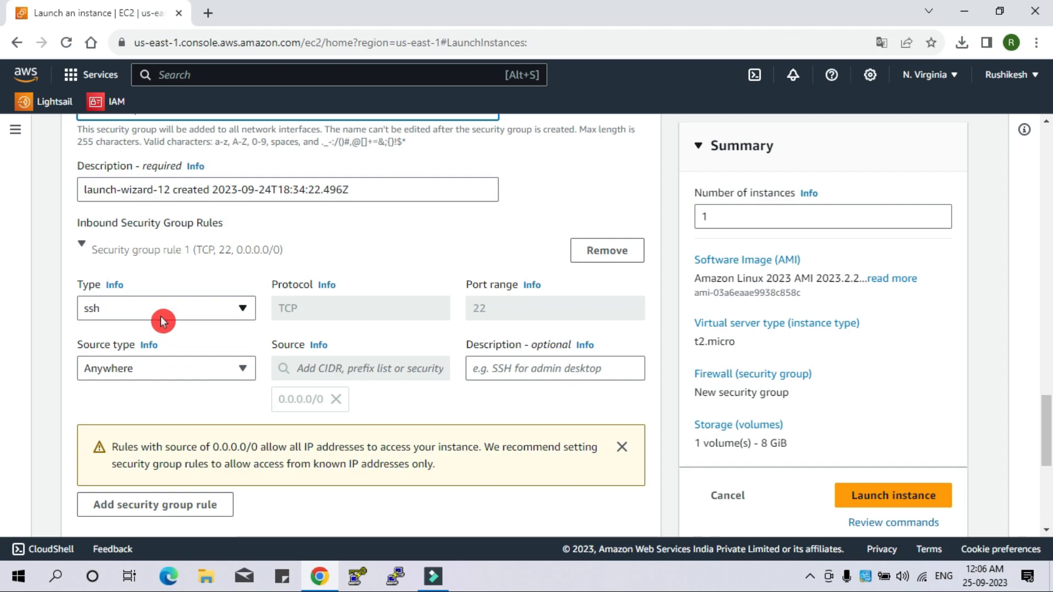
{"action": "scroll", "coordinate": [190, 409], "scroll_direction": "down", "scroll_amount": 2}
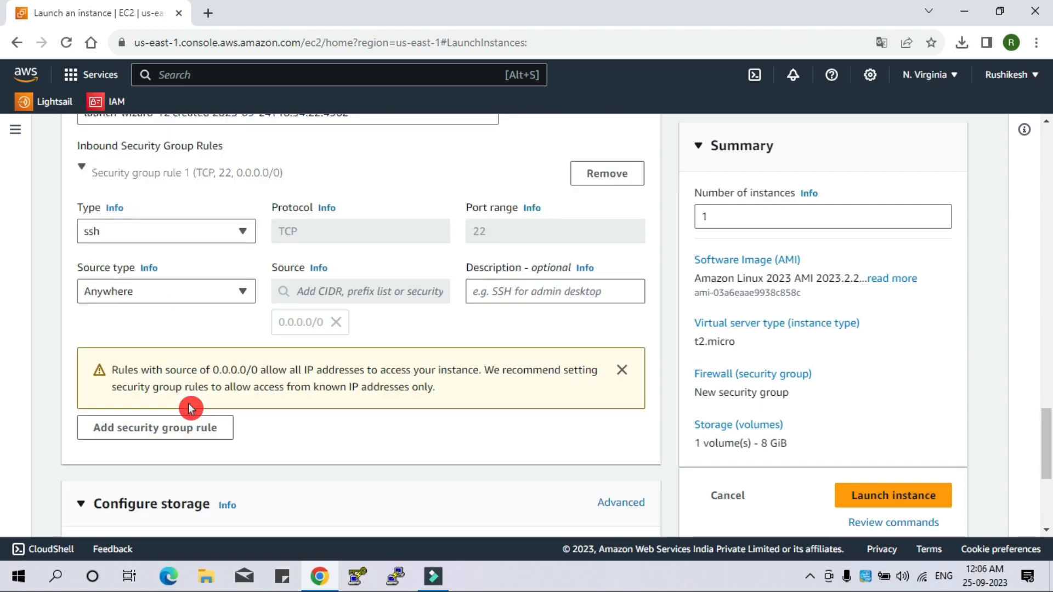
{"action": "left_click", "coordinate": [188, 429]}
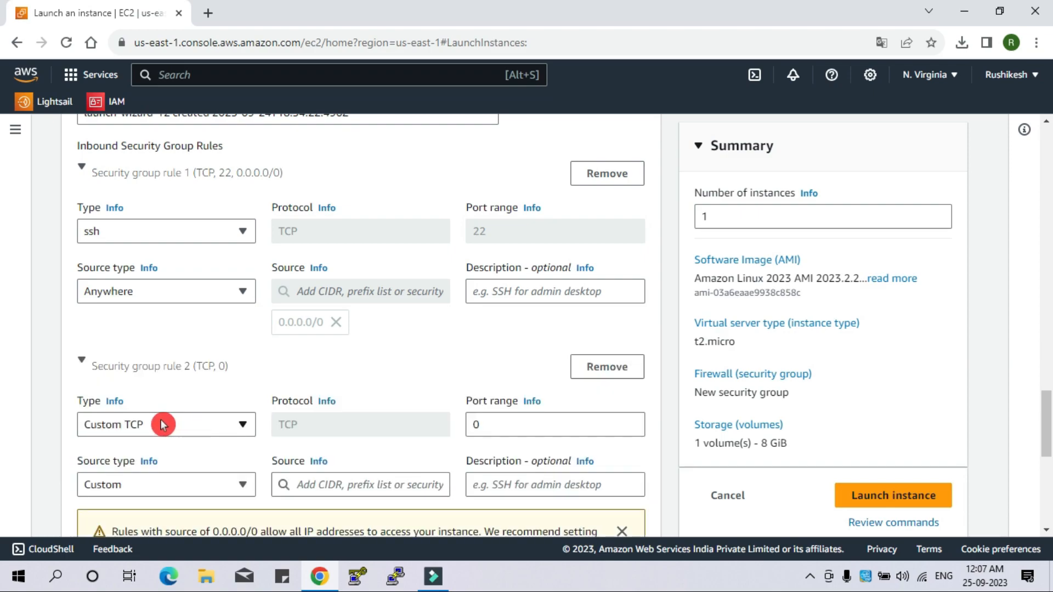
{"action": "left_click", "coordinate": [163, 425]}
{"action": "key", "text": "h"}
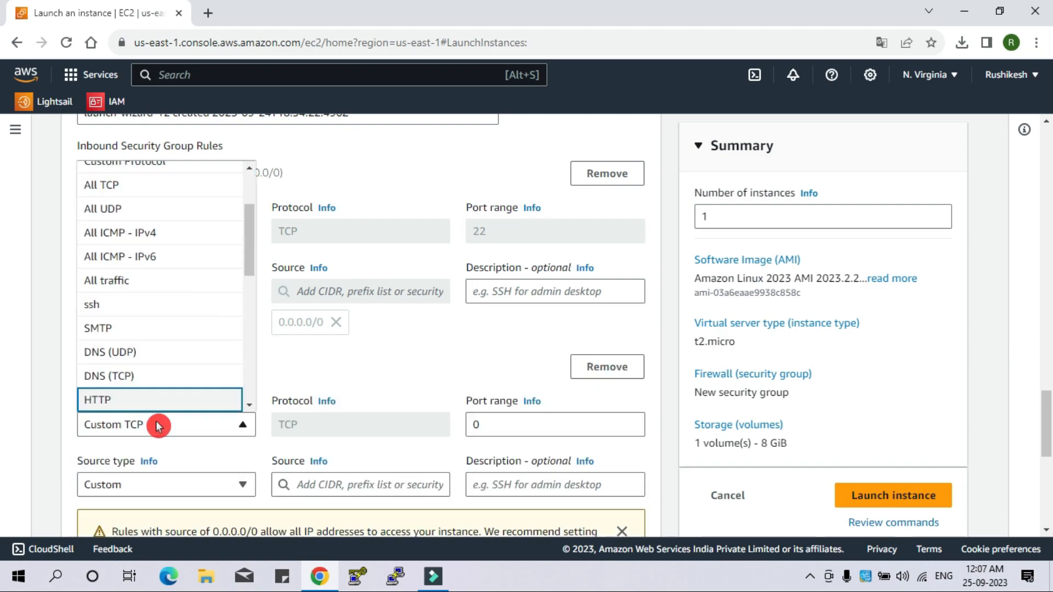
{"action": "left_click", "coordinate": [146, 401]}
{"action": "scroll", "coordinate": [147, 400], "scroll_direction": "down", "scroll_amount": 3}
{"action": "left_click", "coordinate": [153, 329]}
{"action": "left_click", "coordinate": [139, 366]}
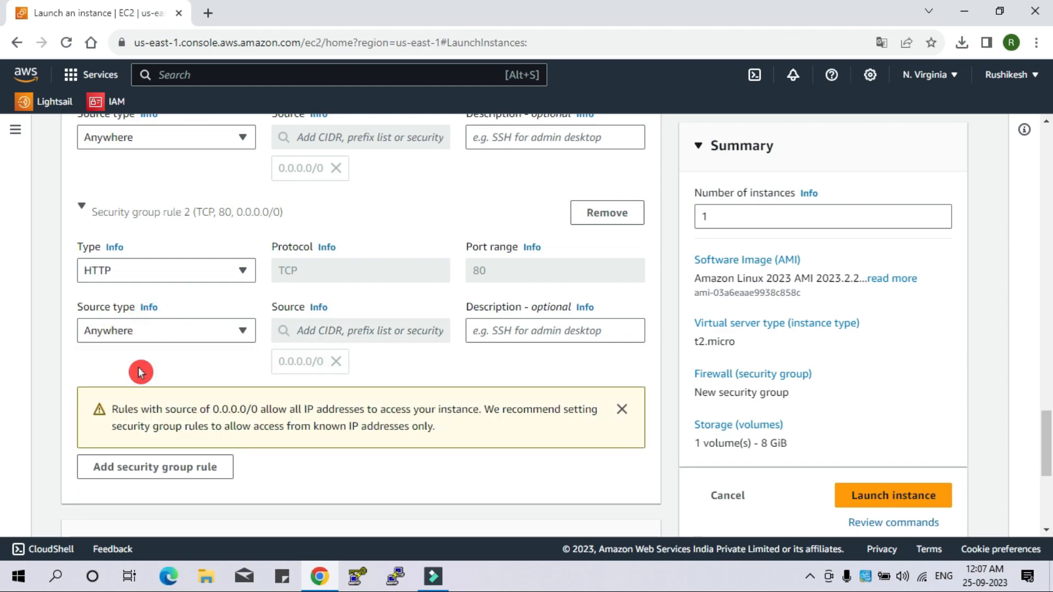
Add a third inbound security group rule of type HTTPS with source type Anywhere
{"action": "scroll", "coordinate": [144, 383], "scroll_direction": "down", "scroll_amount": 3}
{"action": "left_click", "coordinate": [167, 313]}
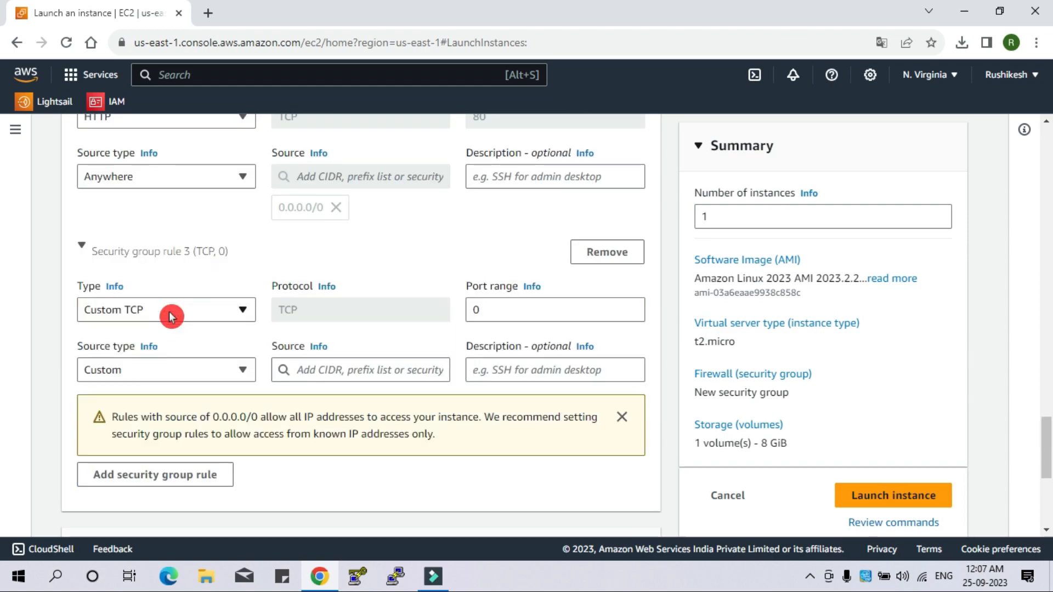
{"action": "left_click", "coordinate": [172, 316]}
{"action": "scroll", "coordinate": [167, 351], "scroll_direction": "down", "scroll_amount": 3}
{"action": "scroll", "coordinate": [144, 438], "scroll_direction": "down", "scroll_amount": 5}
{"action": "left_click", "coordinate": [144, 362]}
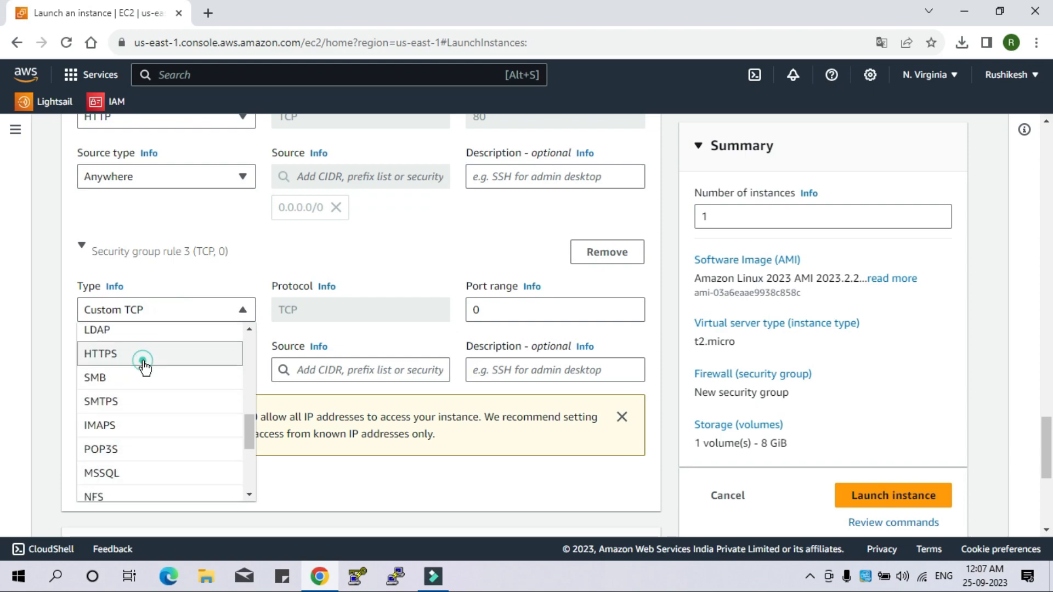
{"action": "left_click", "coordinate": [159, 373]}
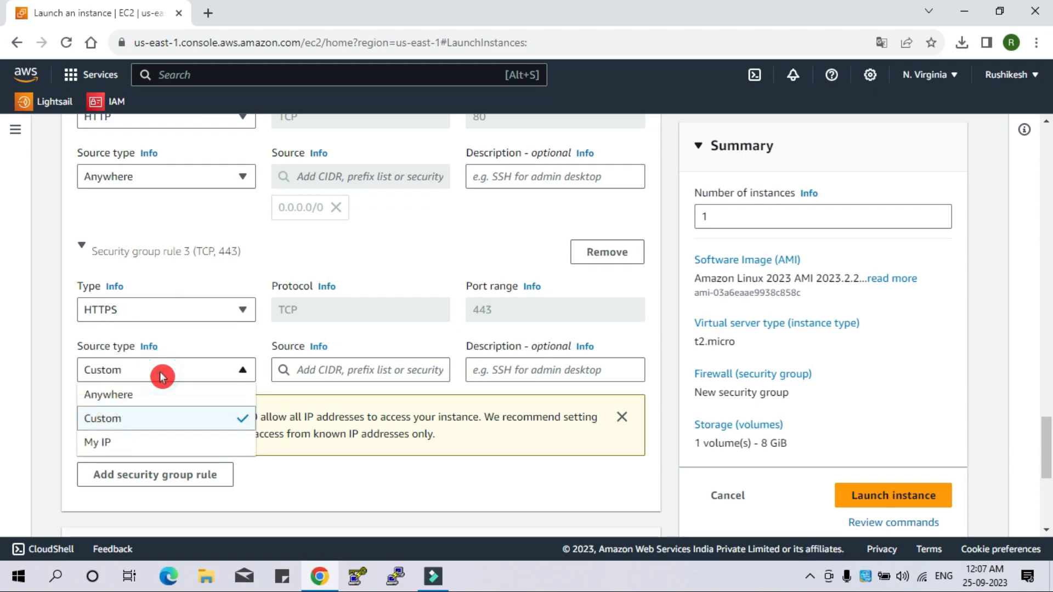
{"action": "left_click", "coordinate": [150, 395]}
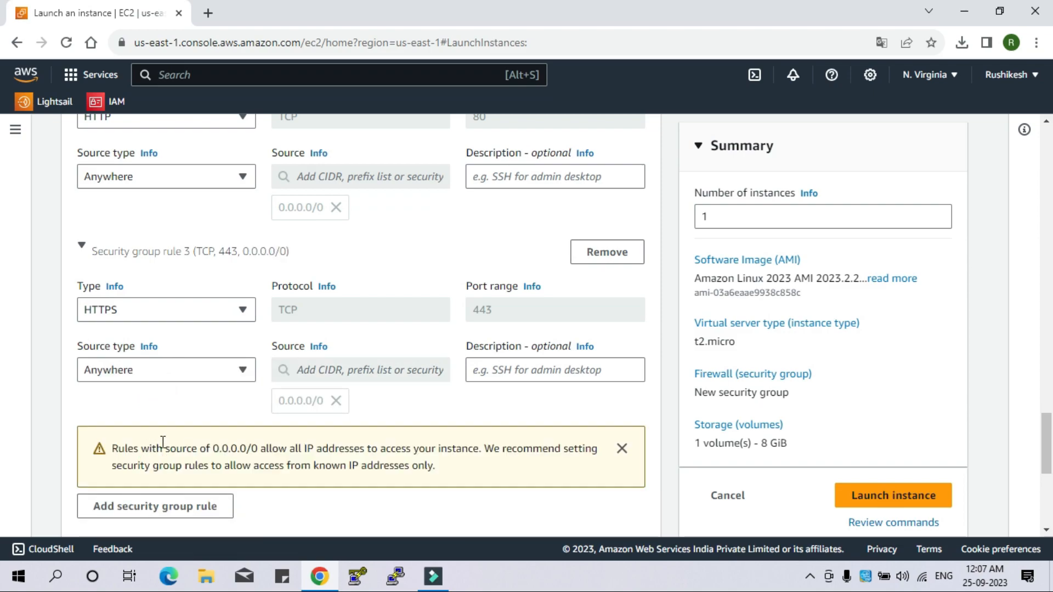
Launch the instance with the default storage and go to the list of instances
{"action": "scroll", "coordinate": [369, 463], "scroll_direction": "down", "scroll_amount": 6}
{"action": "left_click", "coordinate": [911, 465]}
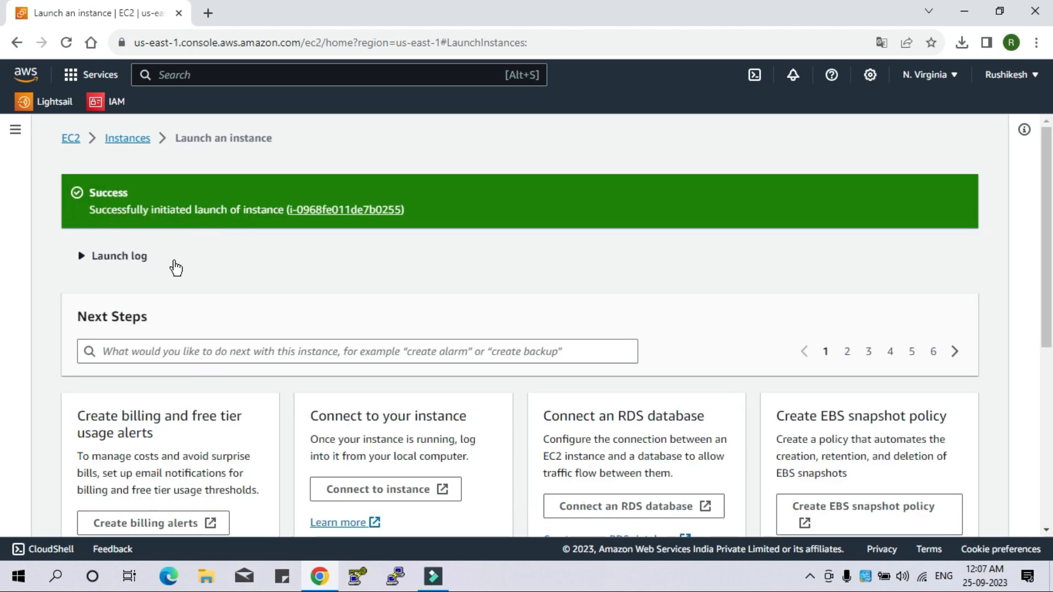
{"action": "left_click", "coordinate": [126, 141]}
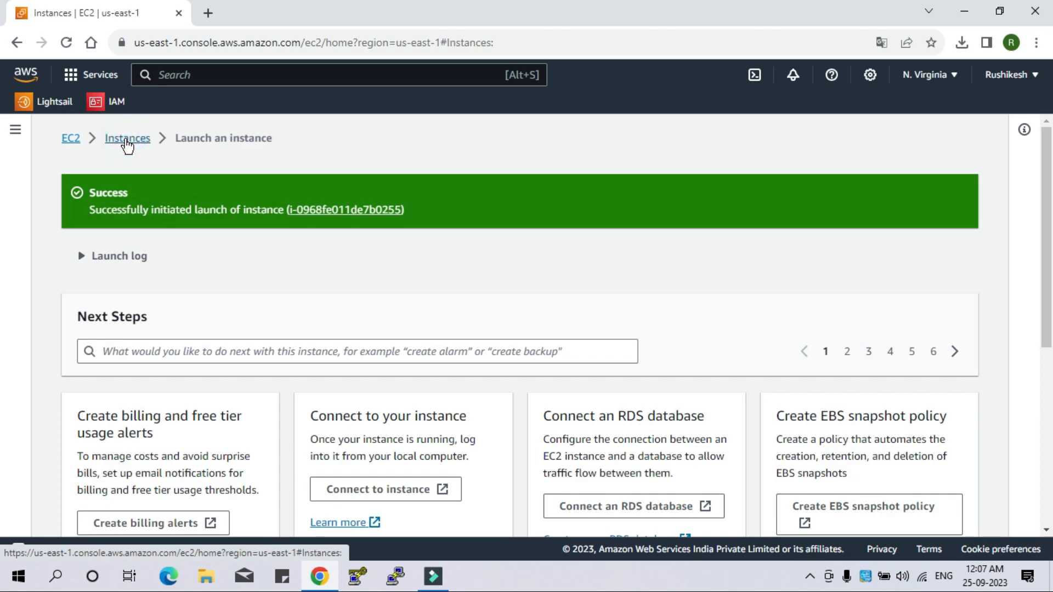
Check the state of the linuxserver+ instance in the list and refresh the list for its status check
{"action": "left_click", "coordinate": [377, 295]}
{"action": "left_click", "coordinate": [329, 268]}
{"action": "left_click", "coordinate": [521, 273]}
{"action": "left_click", "coordinate": [579, 289]}
{"action": "left_click", "coordinate": [497, 220]}
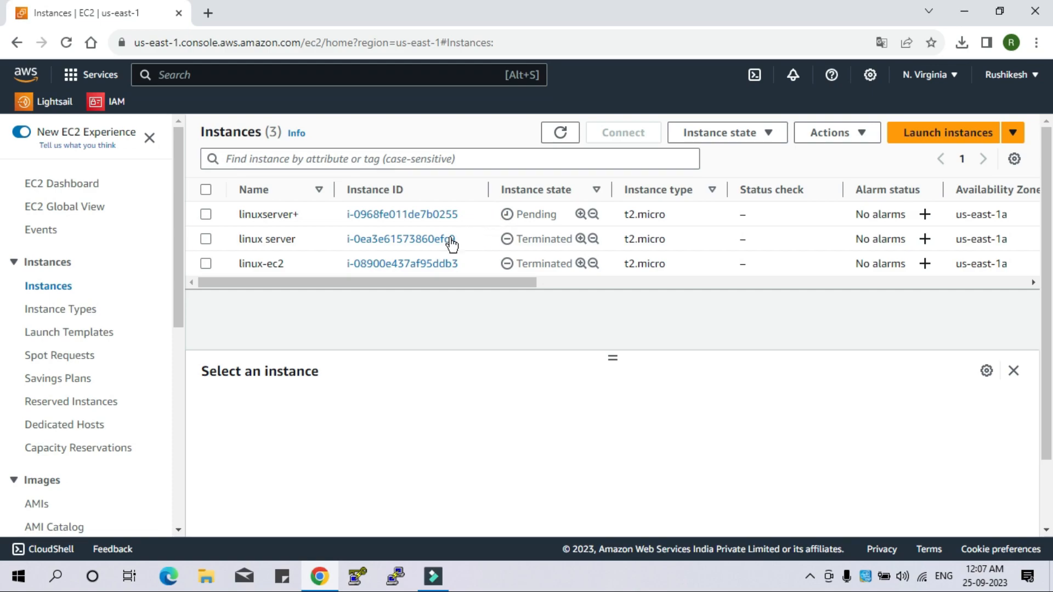
{"action": "left_click", "coordinate": [468, 231]}
{"action": "left_click", "coordinate": [485, 253]}
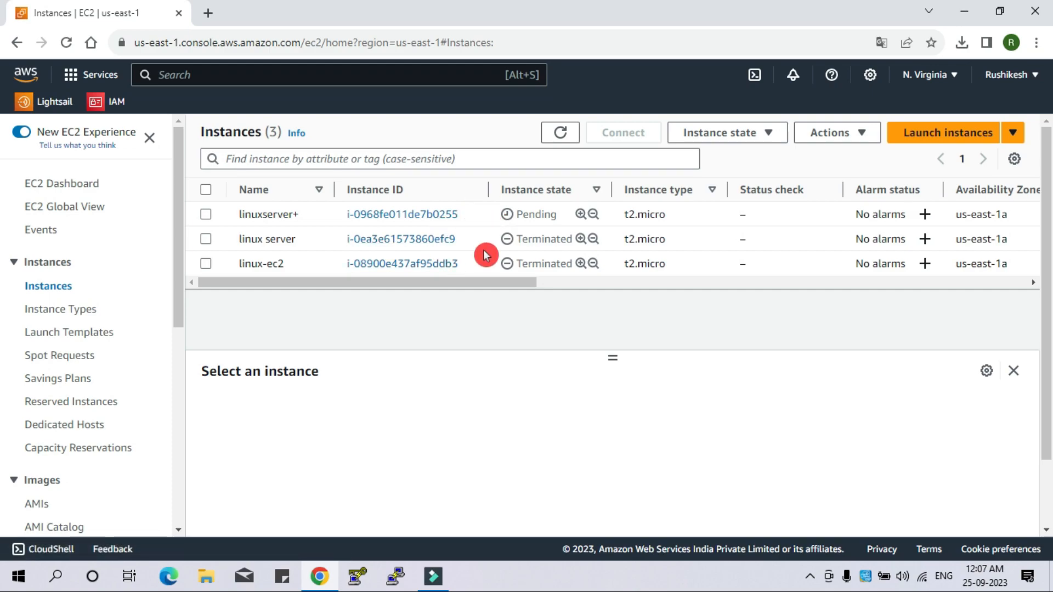
{"action": "left_click", "coordinate": [549, 251]}
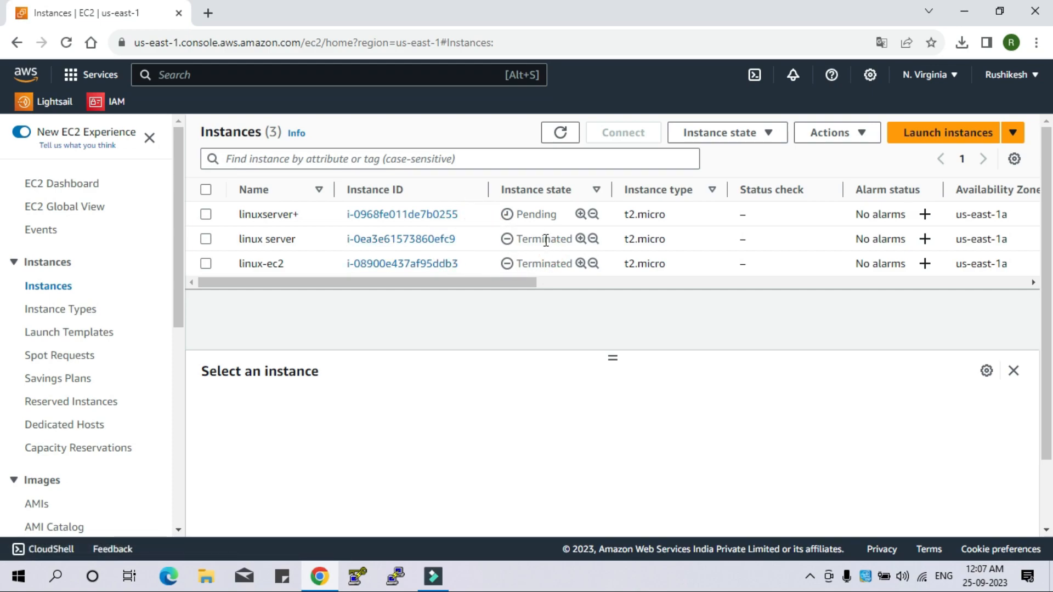
{"action": "left_click", "coordinate": [552, 255]}
{"action": "left_click", "coordinate": [560, 276]}
{"action": "left_click", "coordinate": [557, 281]}
{"action": "left_click", "coordinate": [545, 257]}
{"action": "left_click", "coordinate": [541, 253]}
{"action": "left_click", "coordinate": [301, 212]}
{"action": "left_click", "coordinate": [211, 218]}
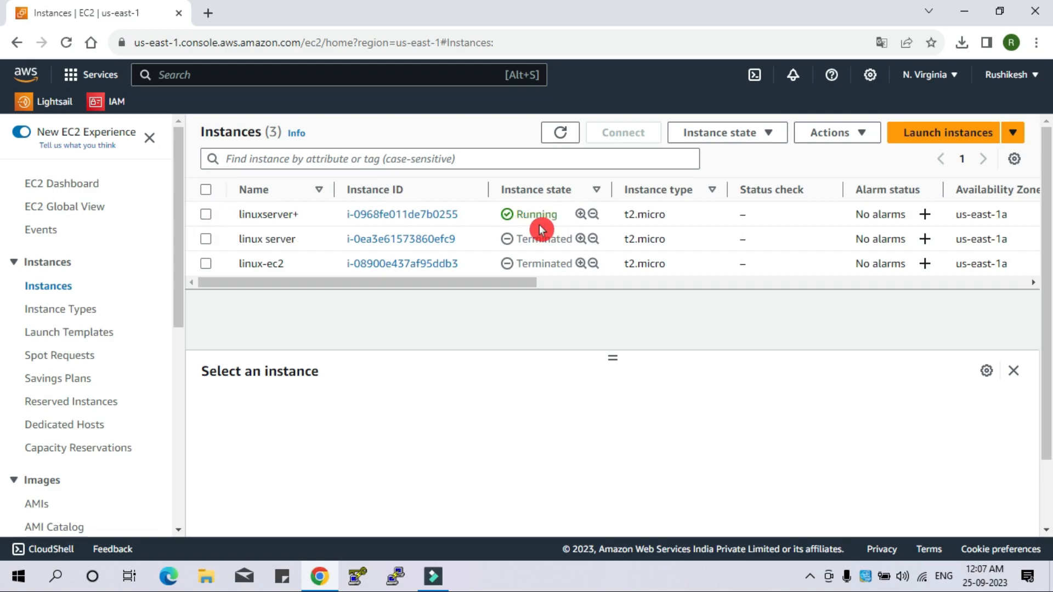
{"action": "double_click", "coordinate": [560, 135]}
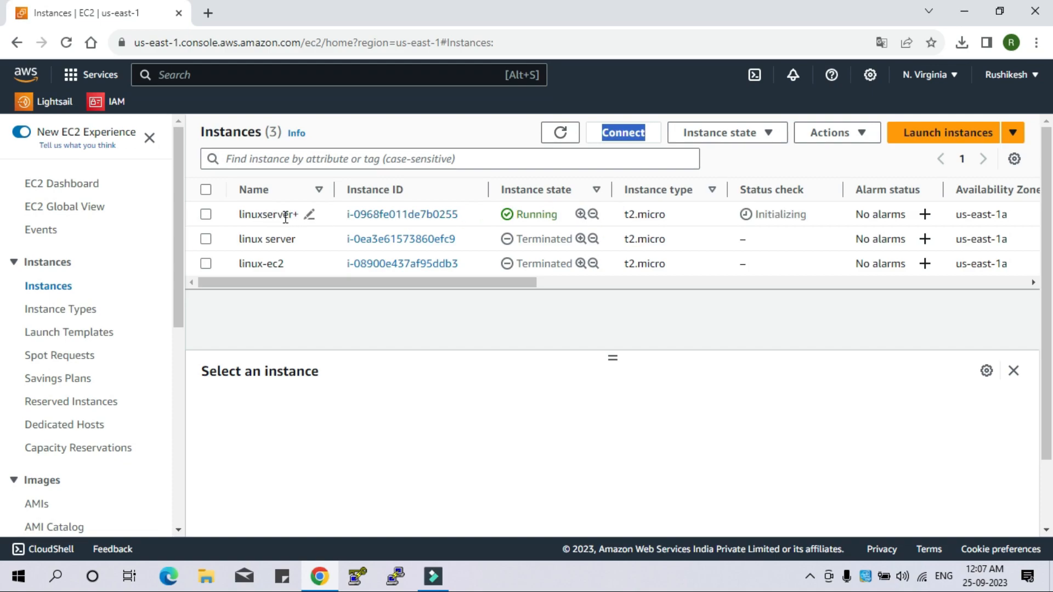
Switch to PuTTY Key Generator and load ec2linuxpem.pem from Downloads with all file types shown
{"action": "left_click", "coordinate": [357, 577]}
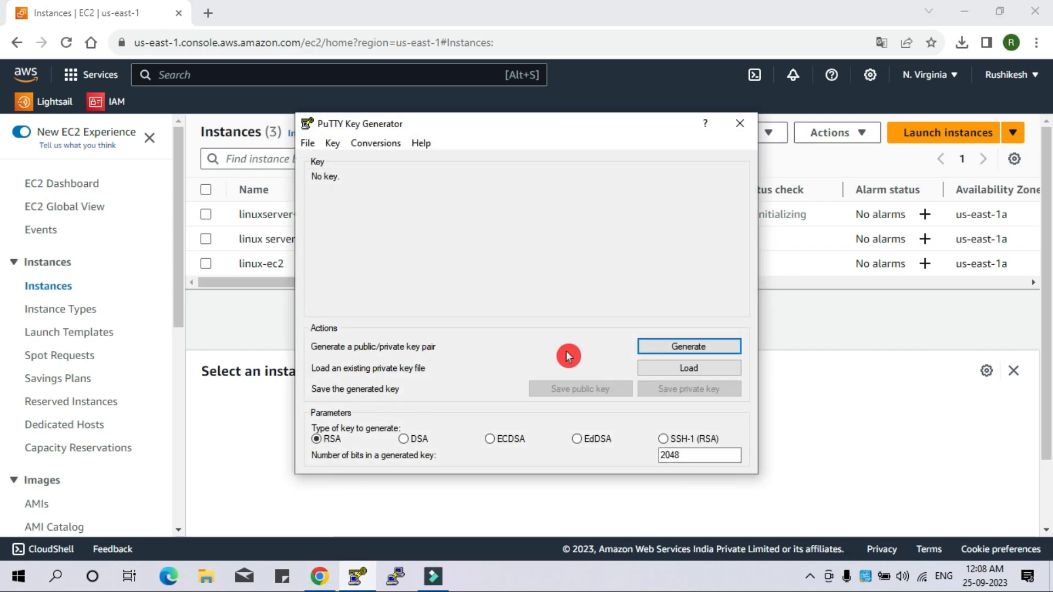
{"action": "left_click", "coordinate": [668, 375]}
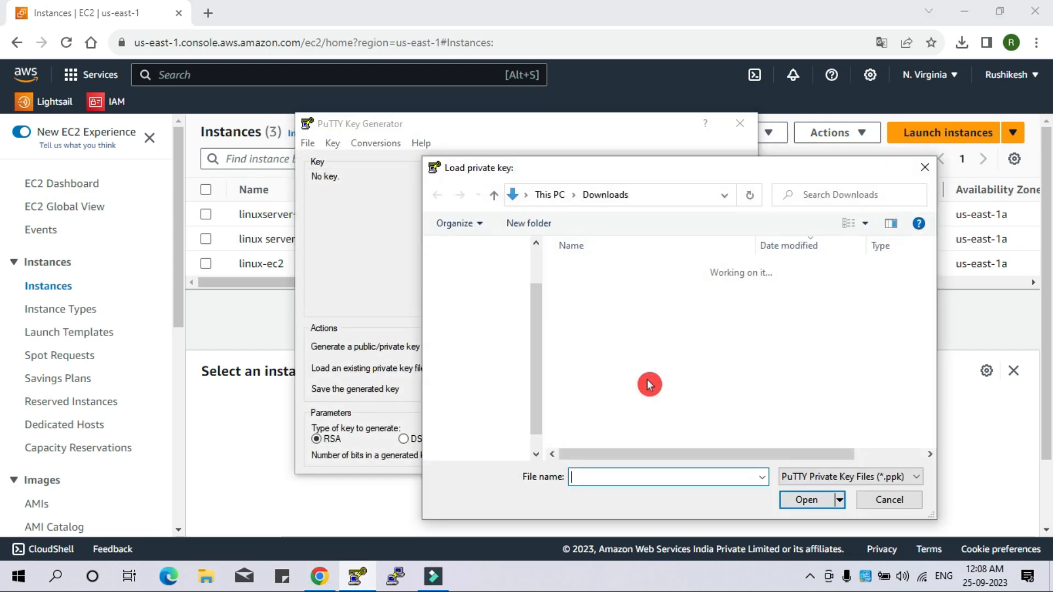
{"action": "left_click", "coordinate": [816, 477]}
{"action": "left_click", "coordinate": [801, 500]}
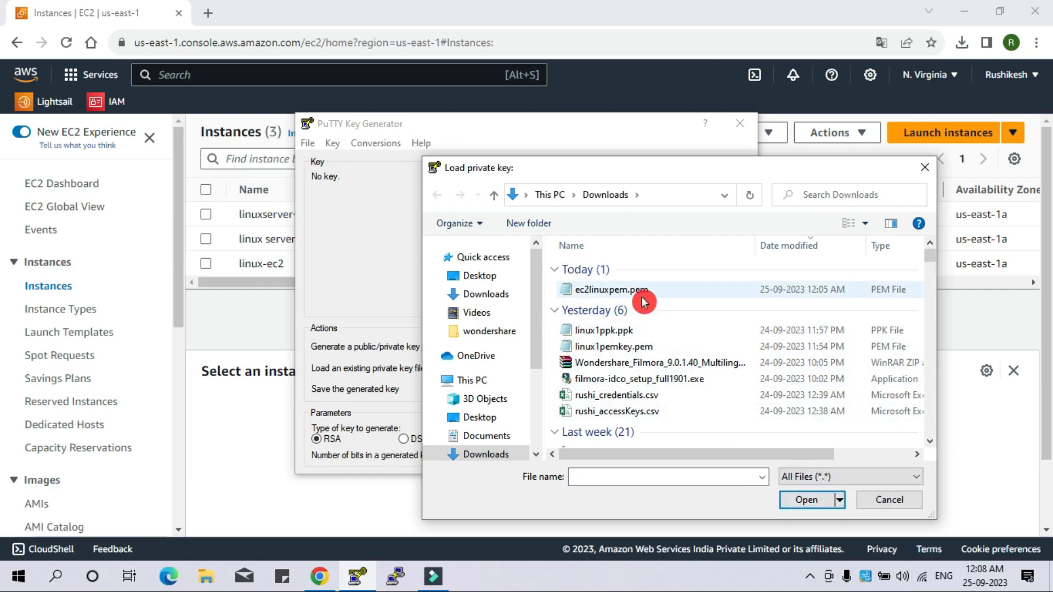
{"action": "left_click", "coordinate": [652, 290]}
{"action": "left_click", "coordinate": [794, 500]}
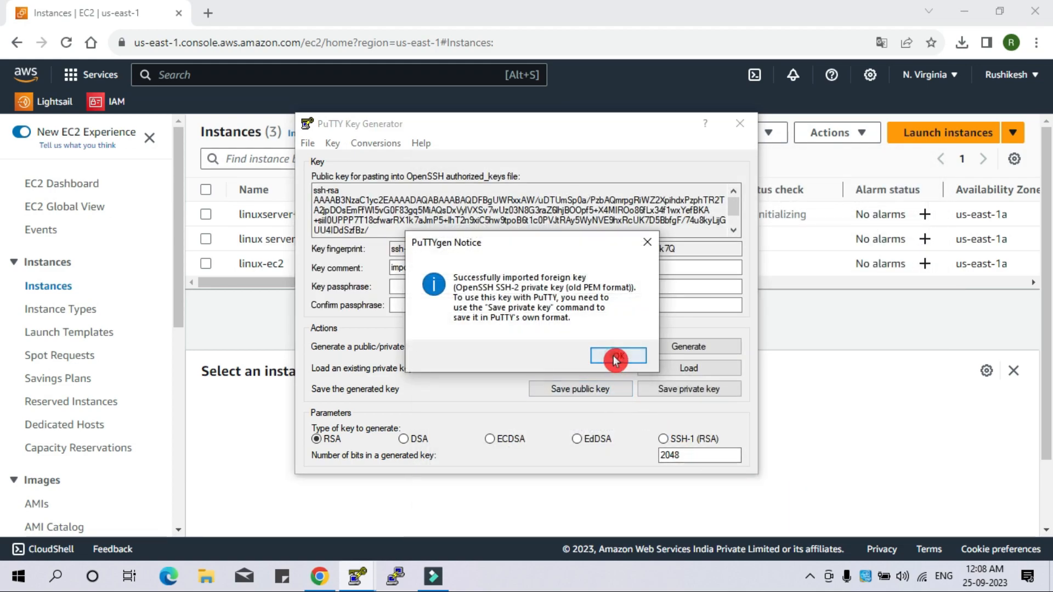
{"action": "left_click", "coordinate": [616, 356]}
Save the private key without a passphrase as ec2linuxppk in Downloads and close the key generator
{"action": "left_click", "coordinate": [687, 391]}
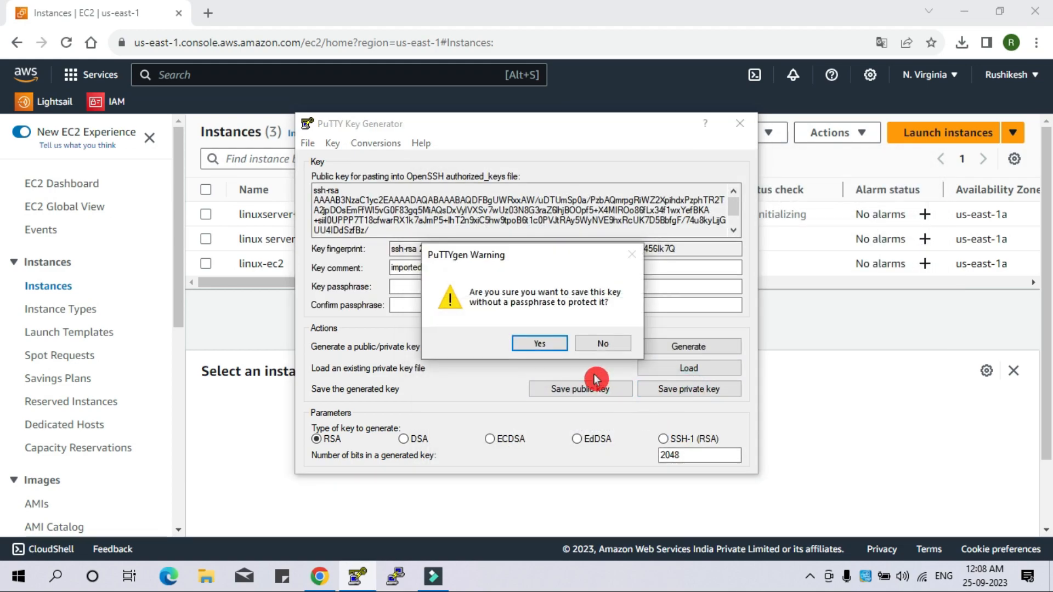
{"action": "left_click", "coordinate": [537, 344]}
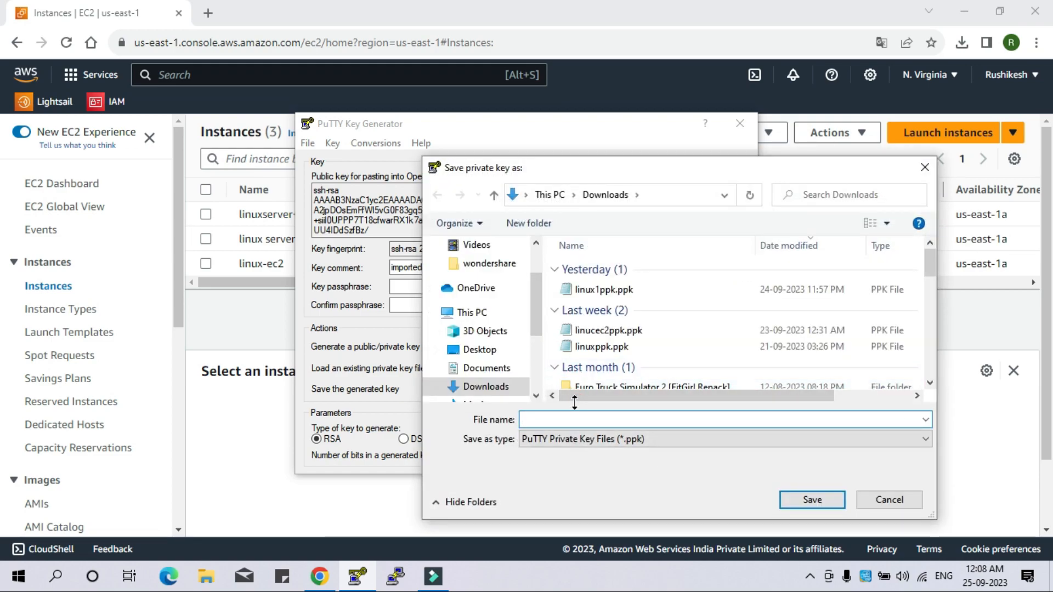
{"action": "type", "text": "ec2linuxppk"}
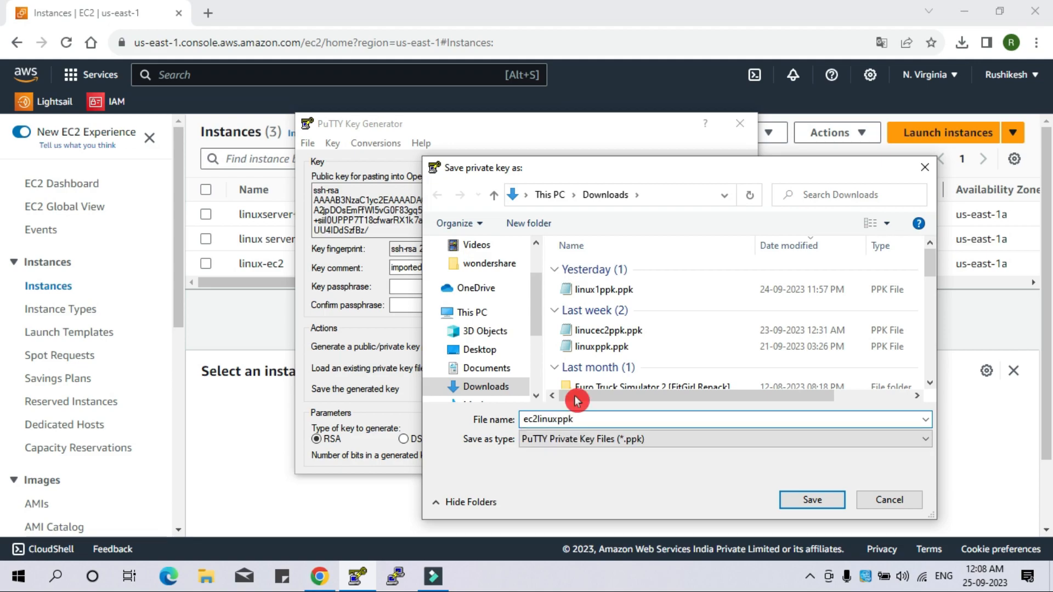
{"action": "left_click", "coordinate": [806, 498]}
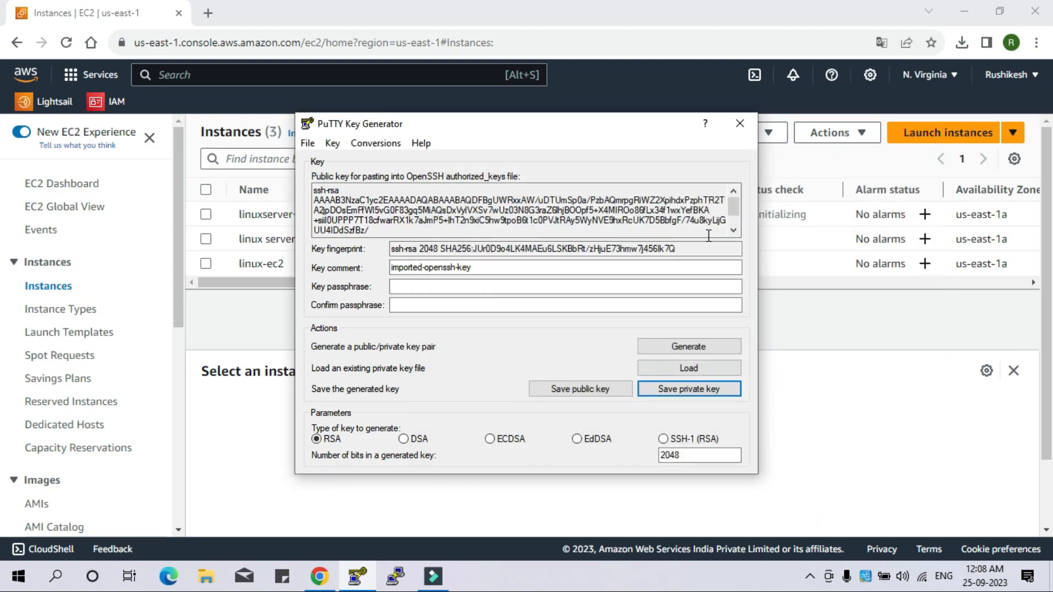
{"action": "left_click", "coordinate": [740, 124]}
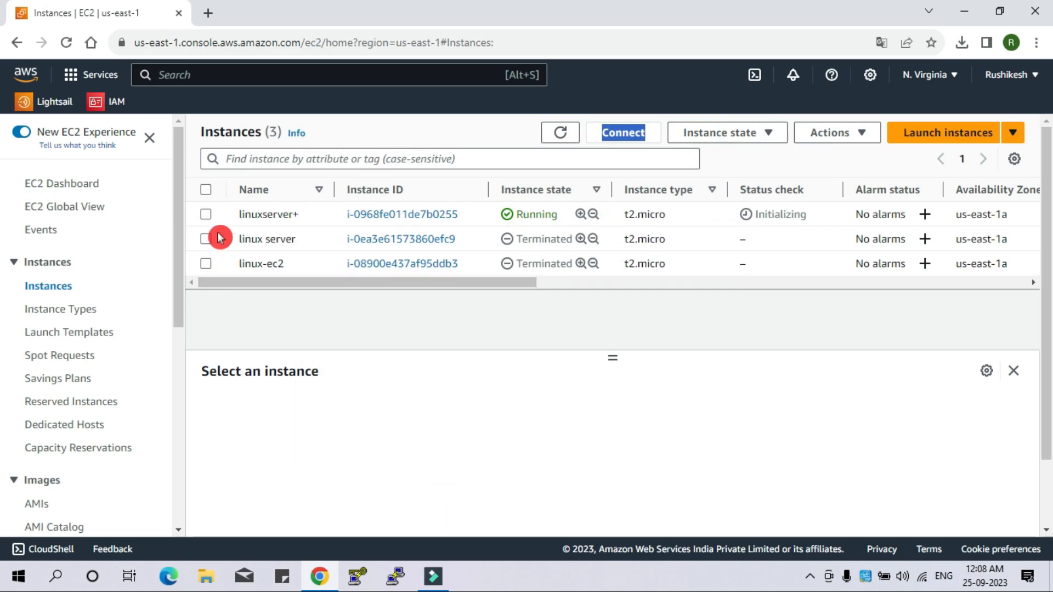
{"action": "left_click", "coordinate": [206, 214]}
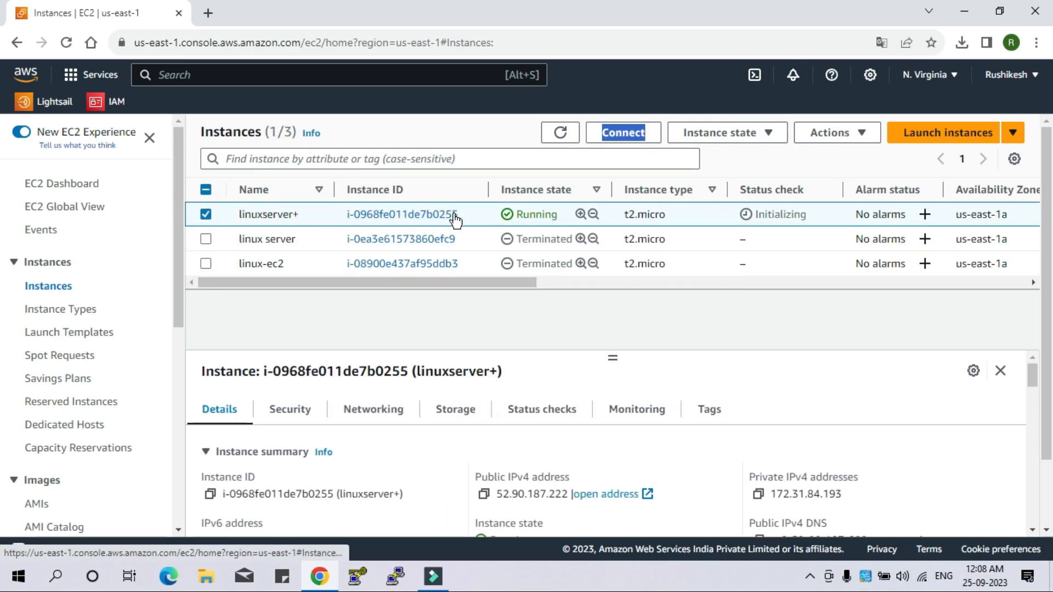
{"action": "left_click", "coordinate": [483, 494]}
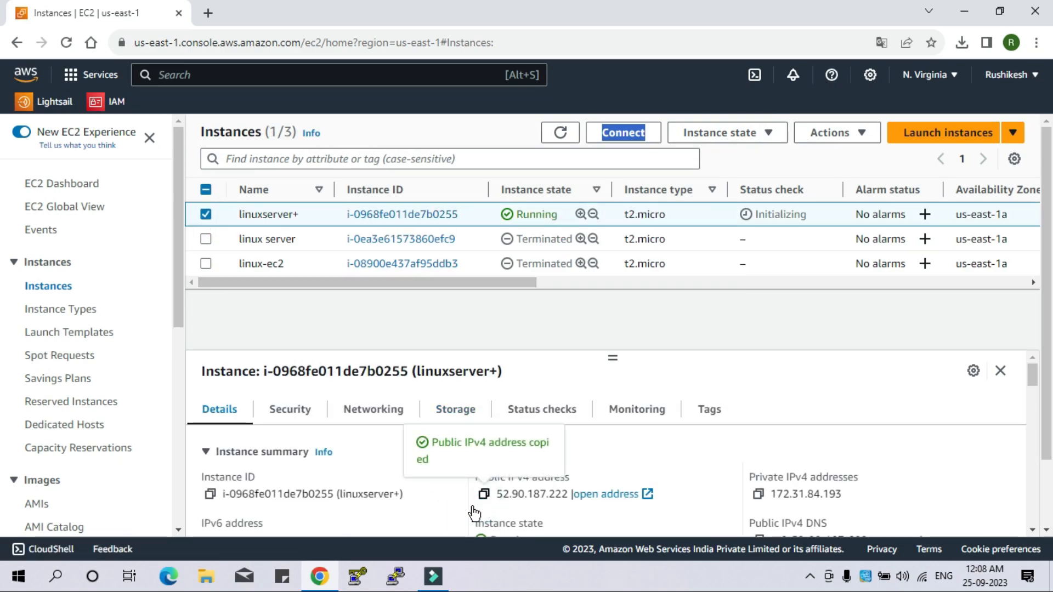
{"action": "left_click", "coordinate": [394, 579]}
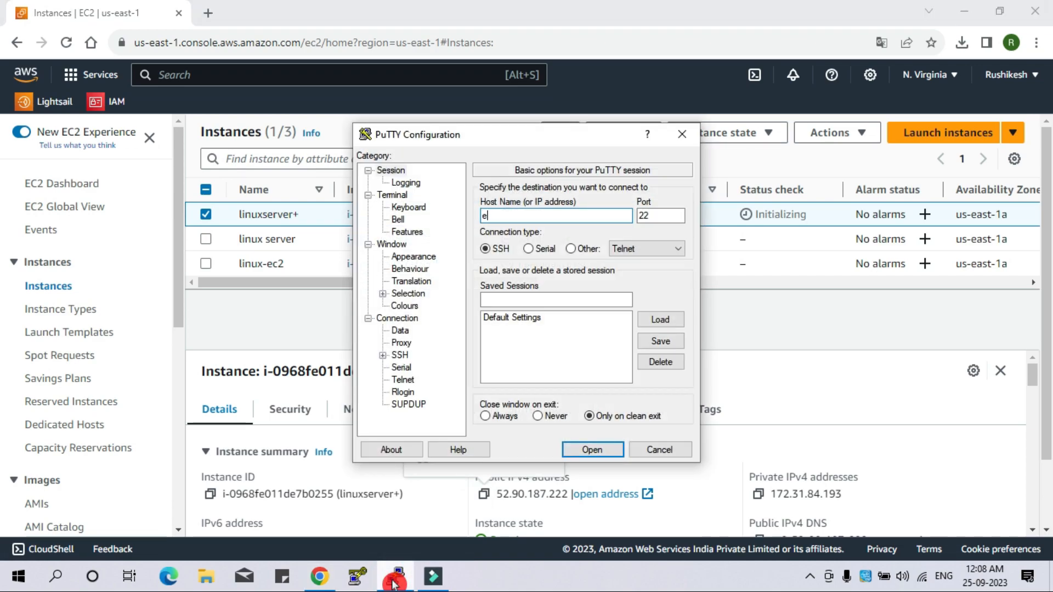
{"action": "type", "text": "ec2-user@52.90.187.222"}
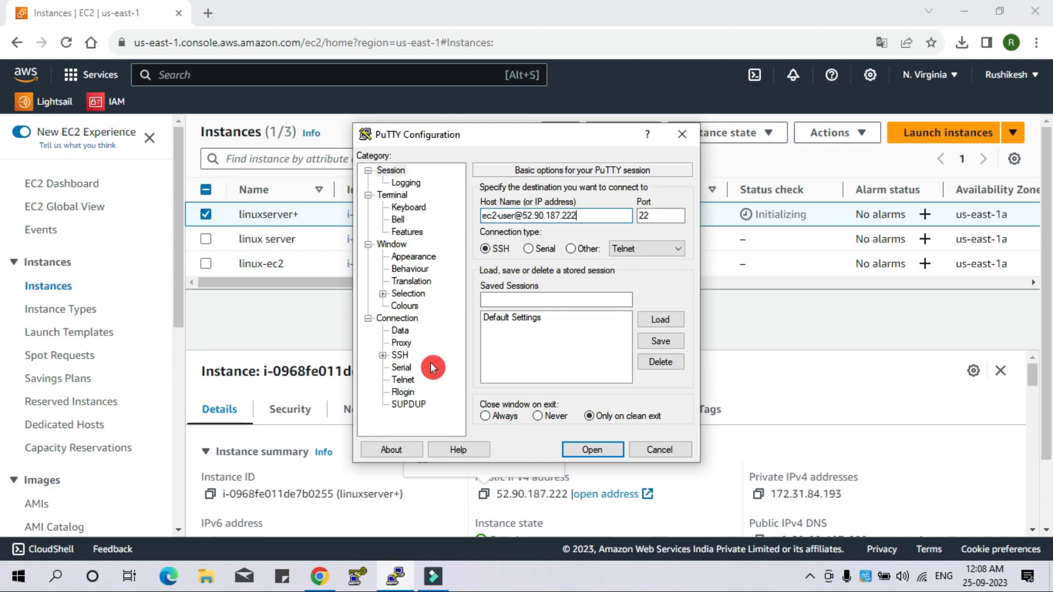
Choose ec2linuxppk.ppk as the SSH authentication private key and open the session, accepting the server's host key
{"action": "left_click", "coordinate": [384, 355]}
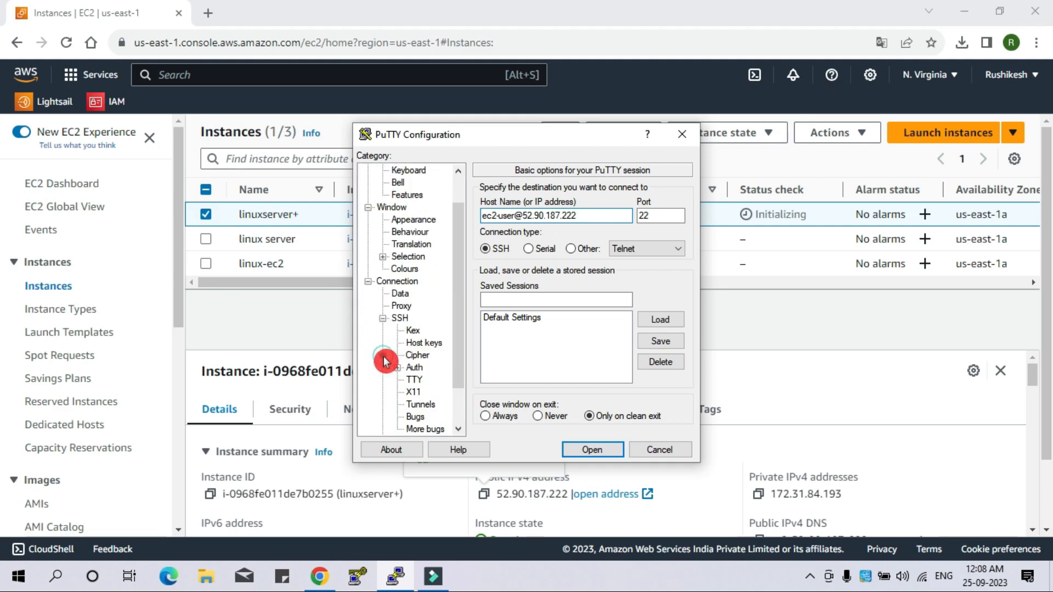
{"action": "left_click", "coordinate": [415, 368]}
{"action": "left_click", "coordinate": [656, 360]}
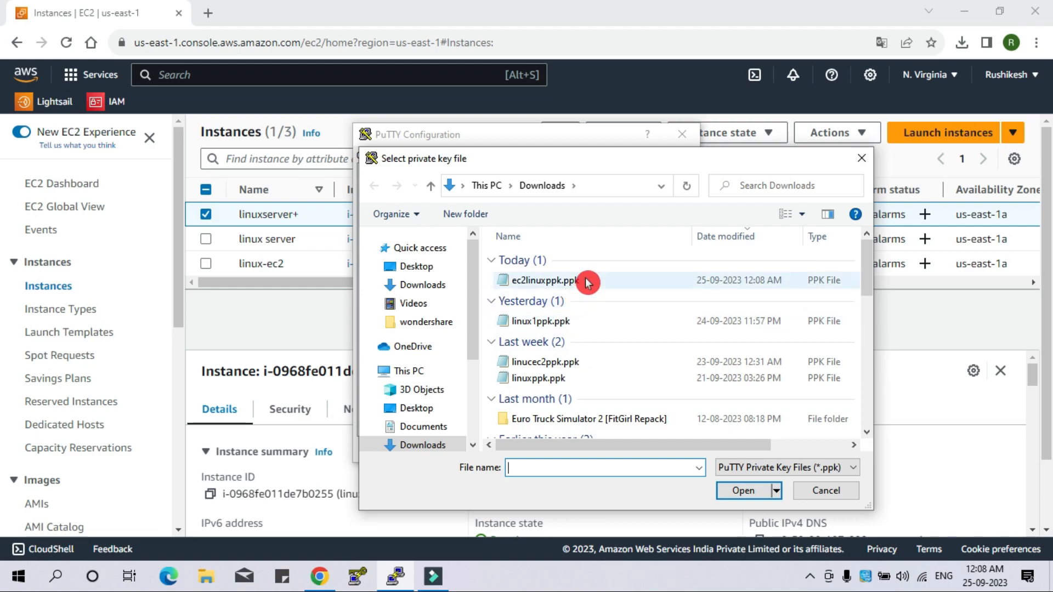
{"action": "left_click", "coordinate": [592, 285]}
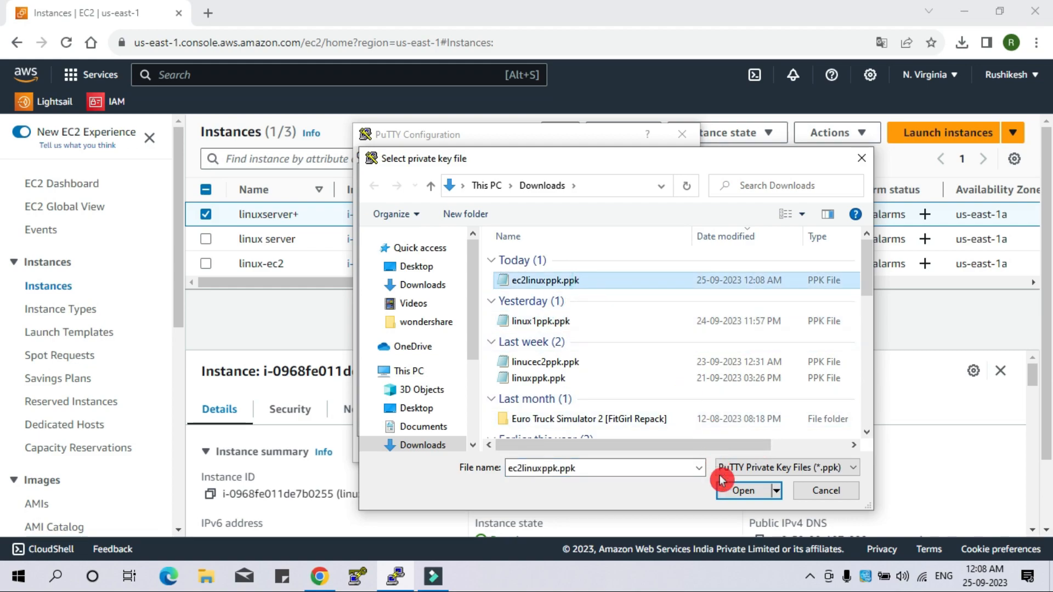
{"action": "left_click", "coordinate": [734, 493]}
{"action": "left_click", "coordinate": [592, 450]}
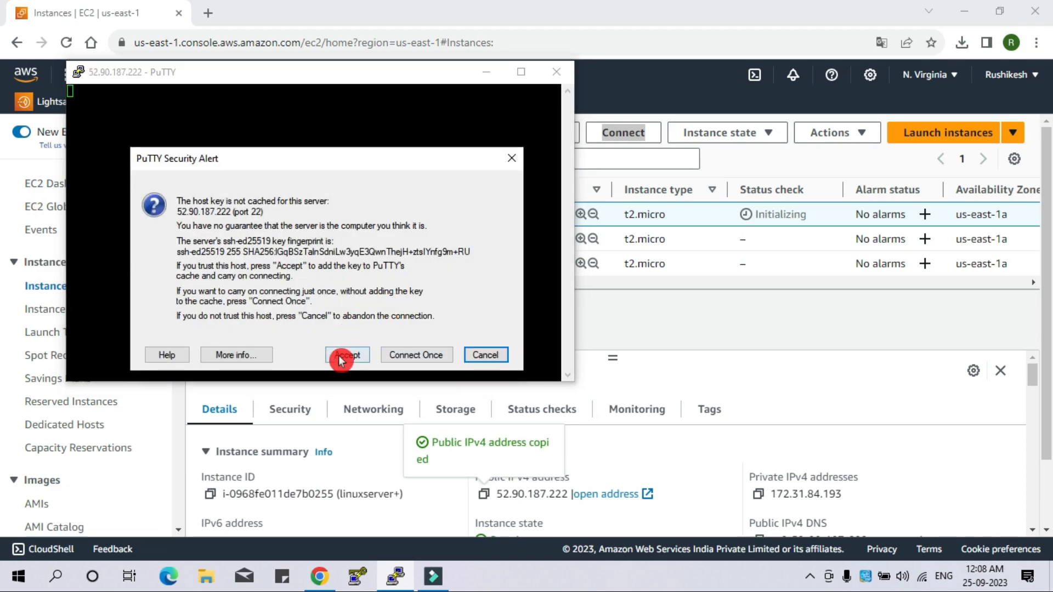
{"action": "left_click", "coordinate": [346, 353]}
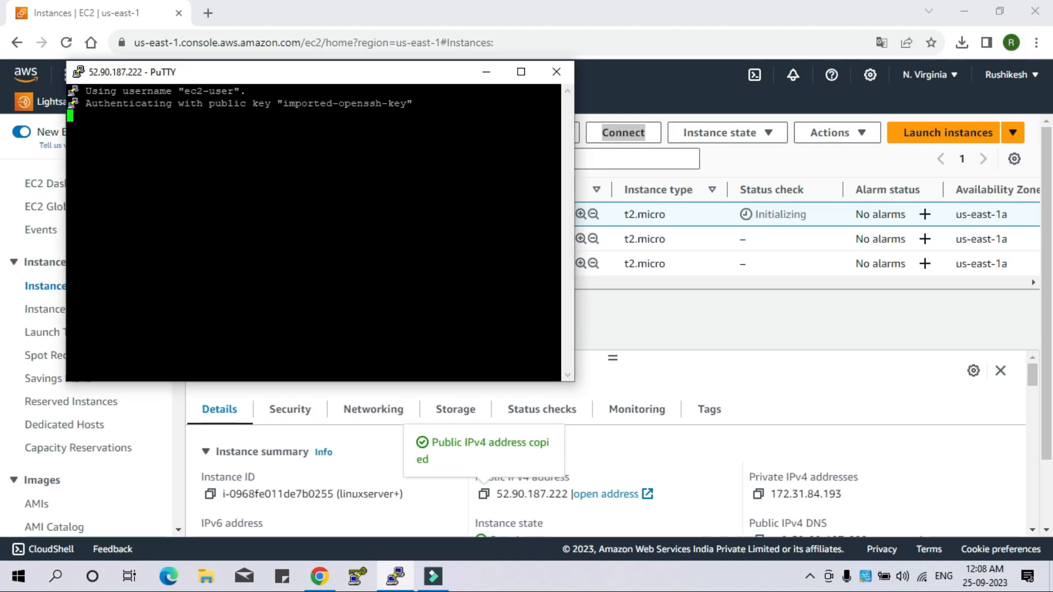